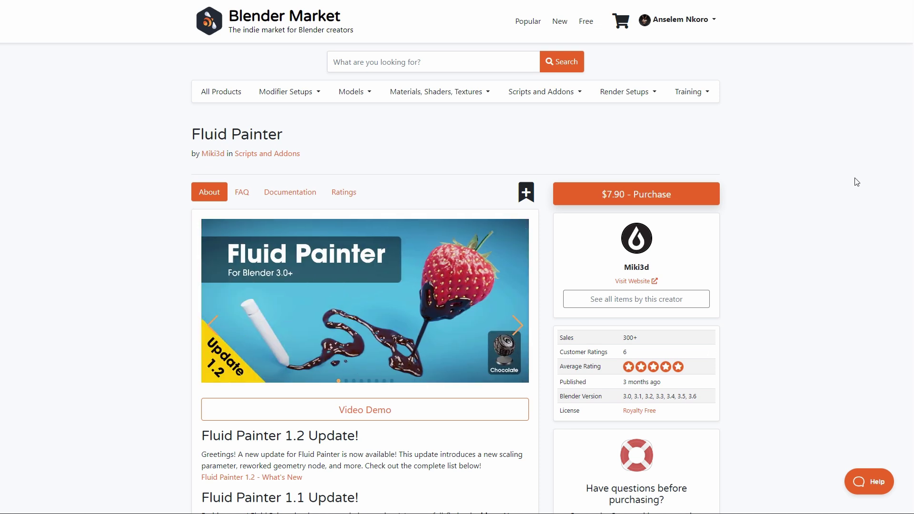
Read through the Fluid Painter product page, including its update notes, description and features.
scroll(853, 179, "down", 1)
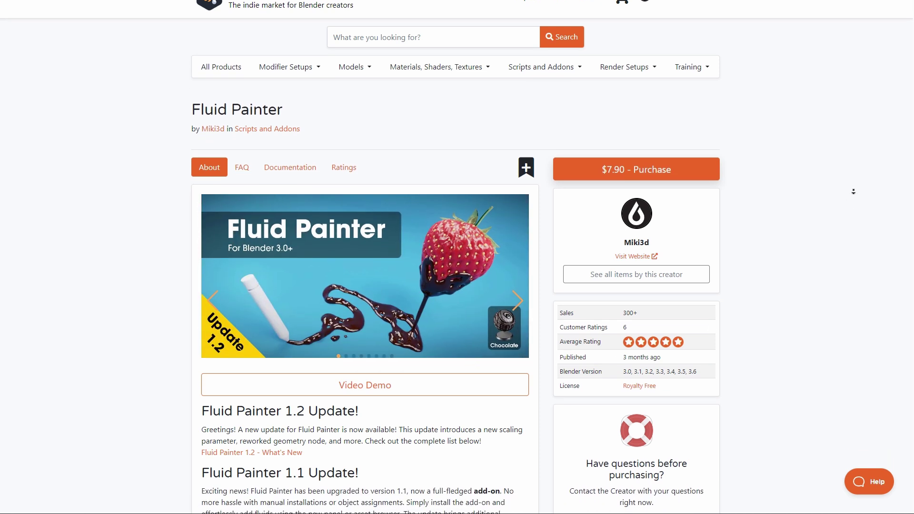
scroll(853, 191, "down", 3)
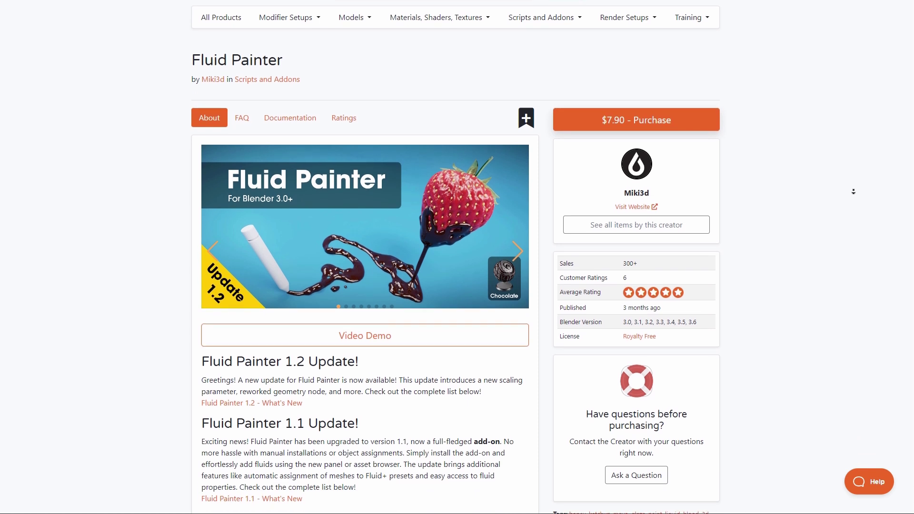
scroll(853, 192, "down", 3)
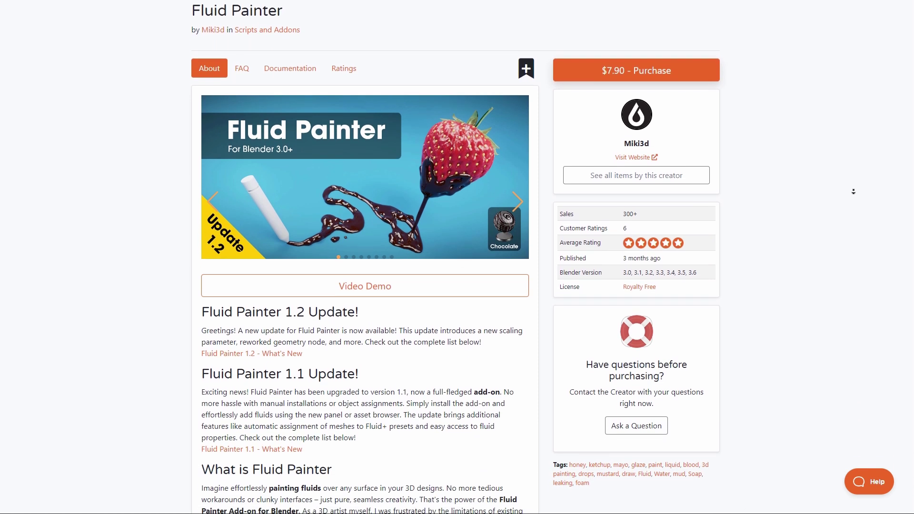
scroll(853, 191, "down", 3)
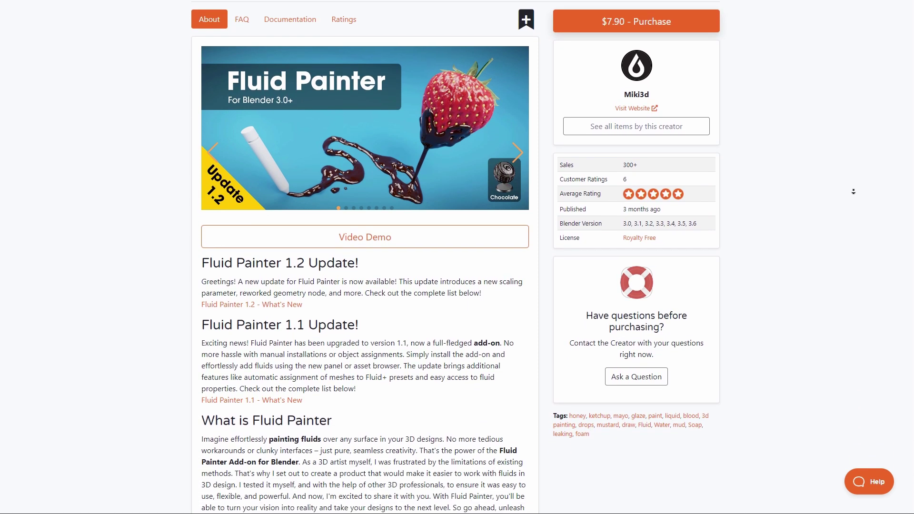
scroll(853, 191, "down", 3)
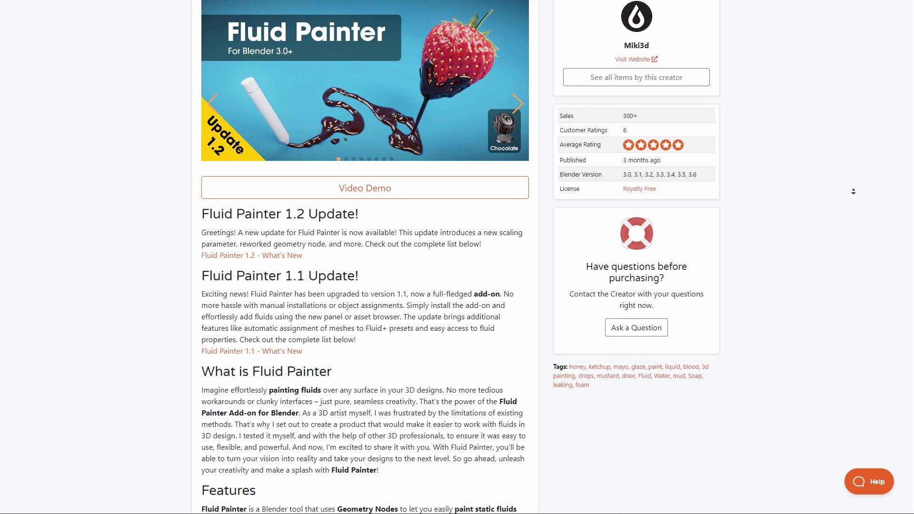
scroll(853, 191, "down", 3)
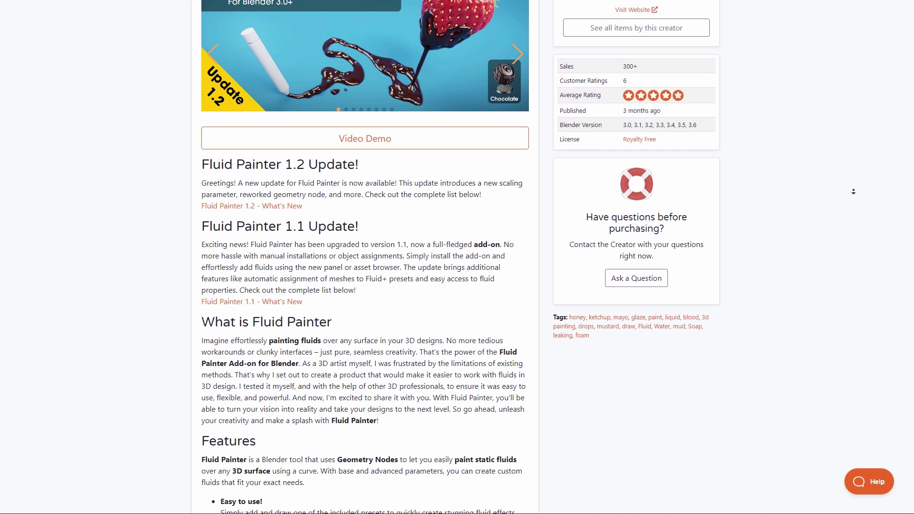
scroll(853, 191, "down", 2)
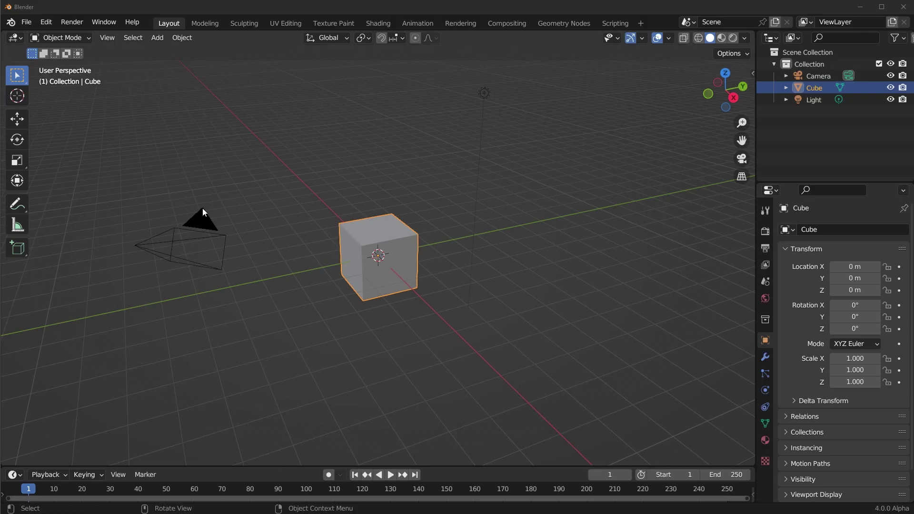
Switch to Blender and look at the add-ons section of the preferences.
left_click(46, 22)
left_click(103, 190)
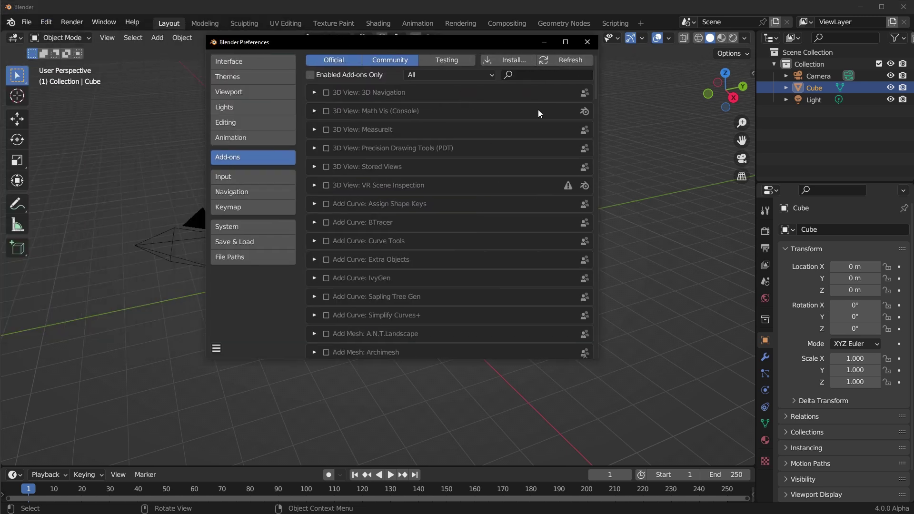
left_click(587, 42)
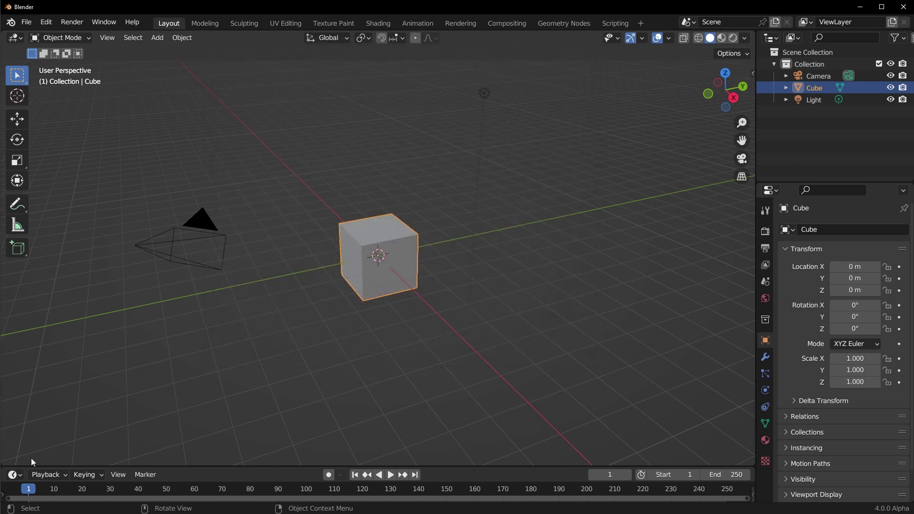
Split the 3D viewport vertically and make the new area an Asset Browser showing the Fluid Painter catalog.
left_click_drag(2, 465, 282, 238)
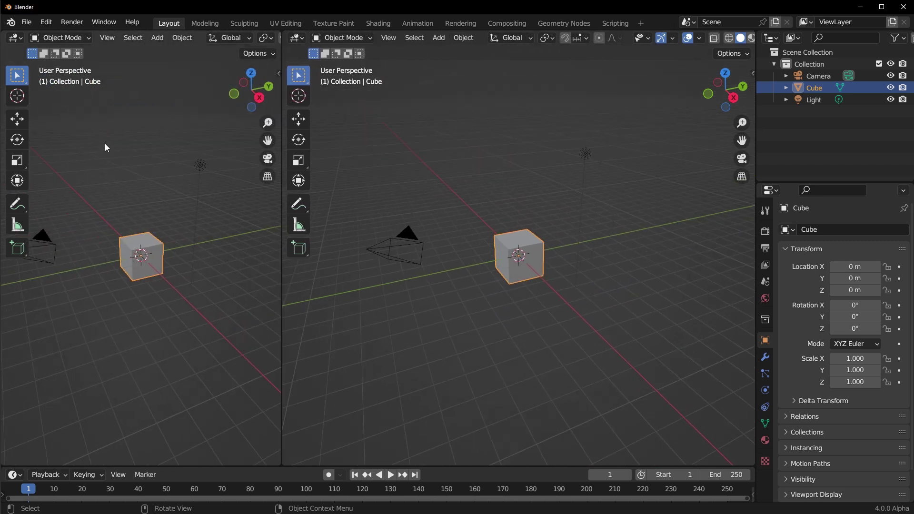
left_click(15, 39)
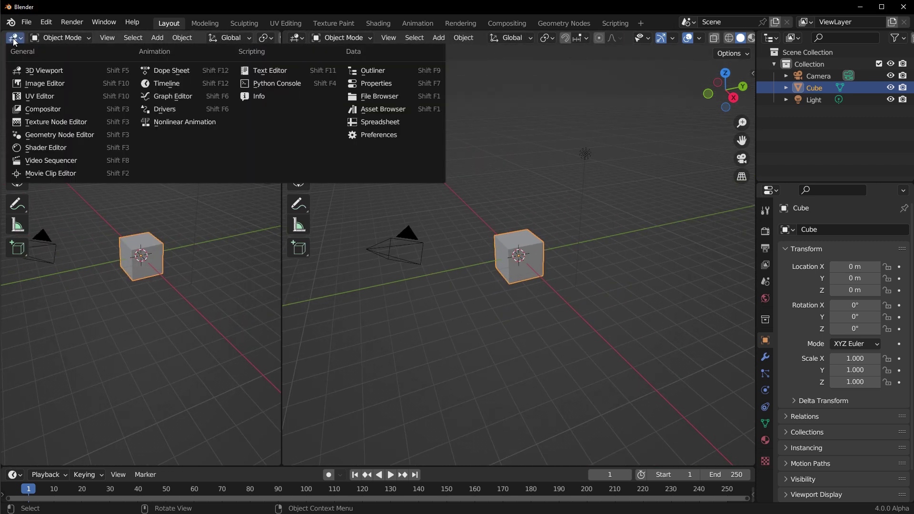
left_click(415, 108)
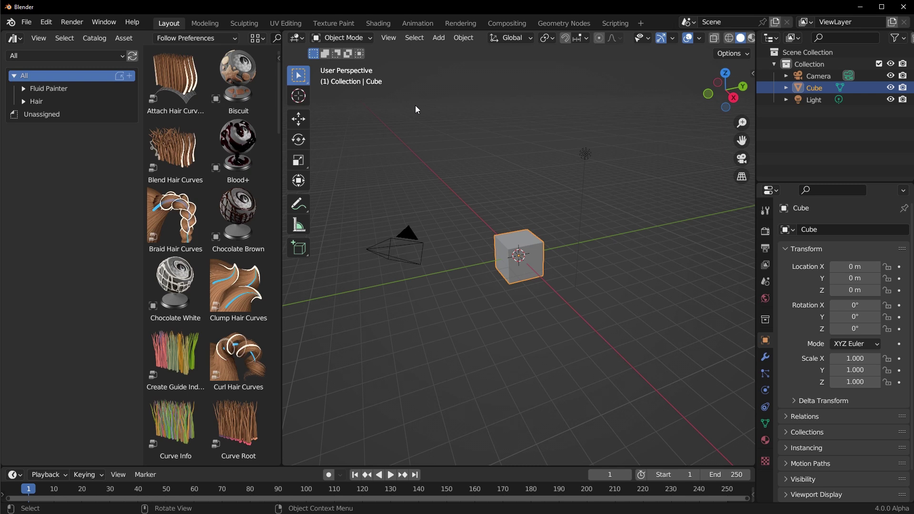
left_click(50, 89)
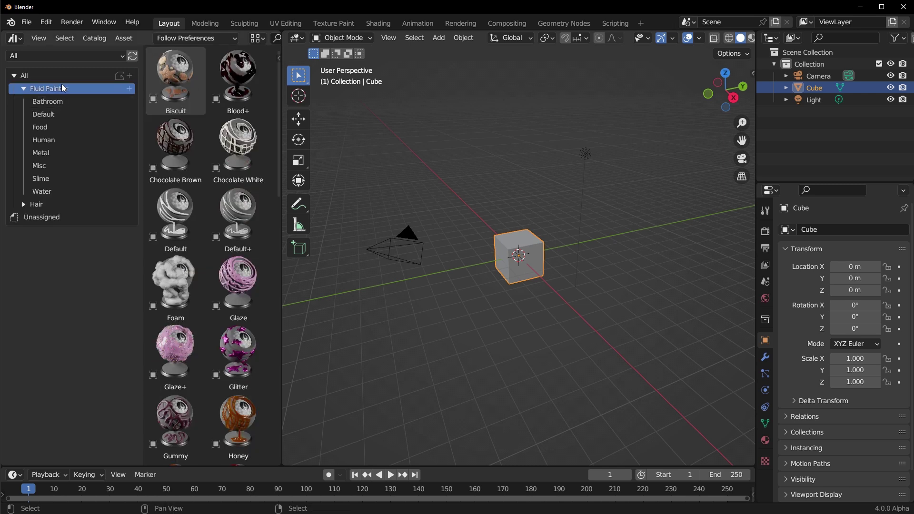
Browse the Fluid Painter presets, including the Food, Human, Metal, Slime and Water catalogs, and return to the full catalog.
left_click(233, 234)
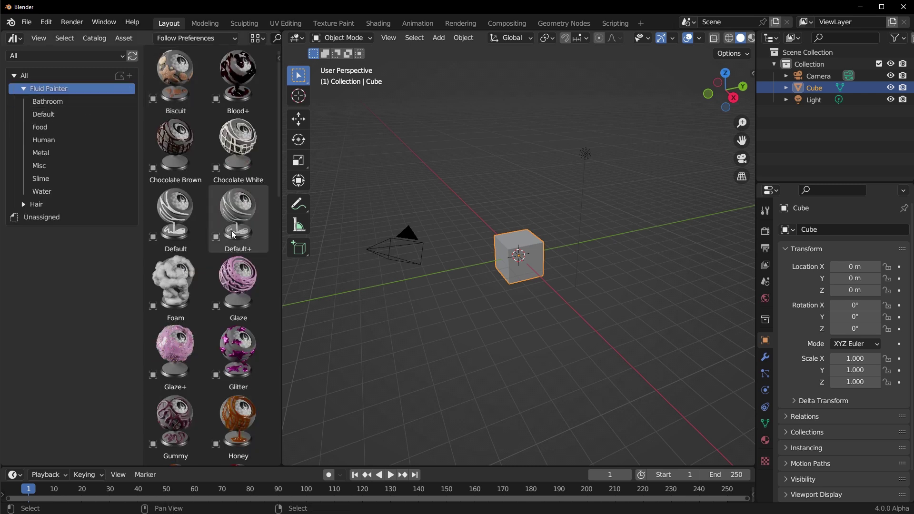
scroll(233, 235, "down", 3)
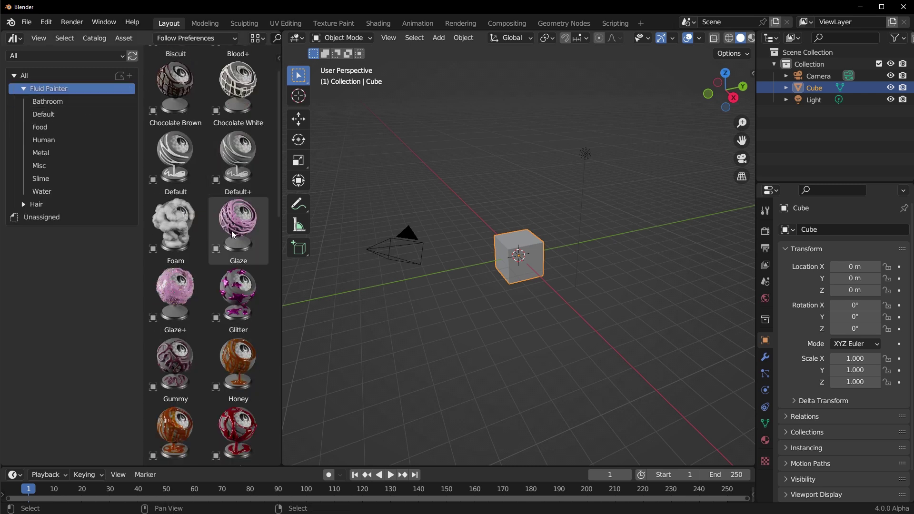
left_click(50, 127)
left_click(52, 141)
left_click(52, 156)
left_click(47, 179)
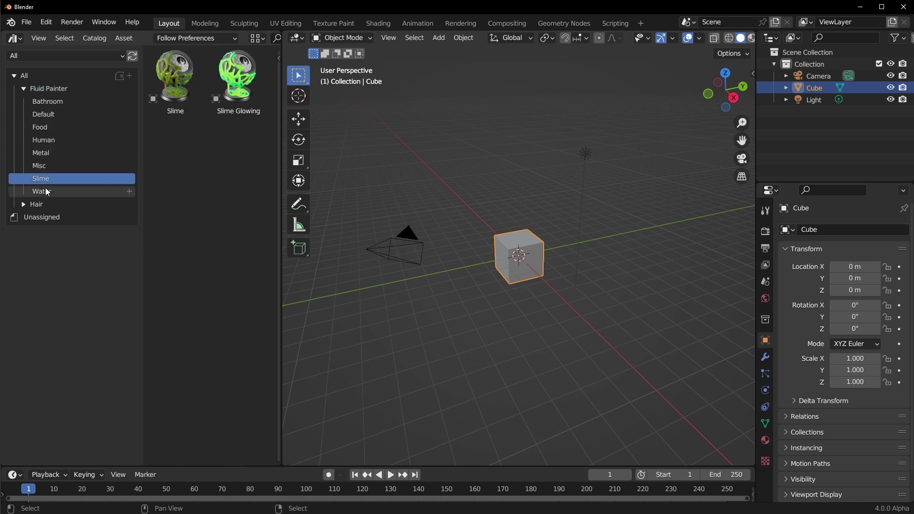
left_click(47, 191)
left_click(48, 89)
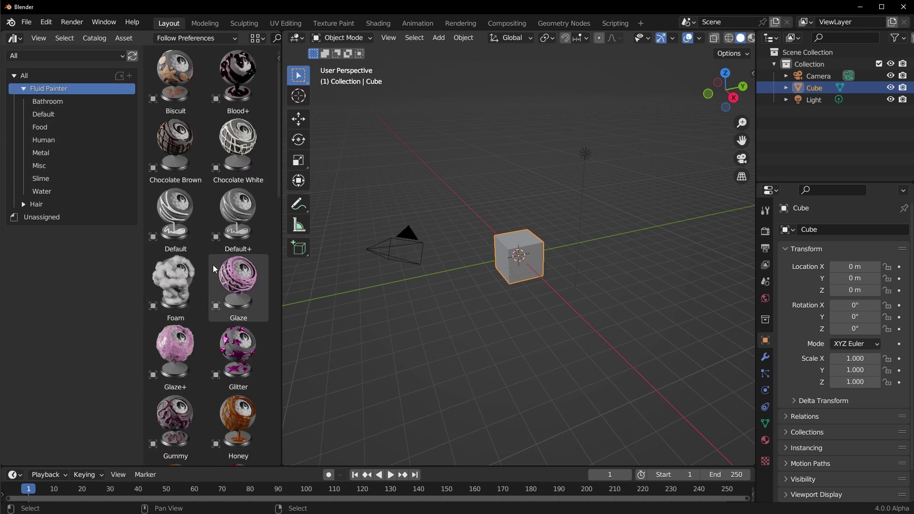
Replace the default cube with a monkey mesh at the scene origin.
scroll(587, 257, "up", 6)
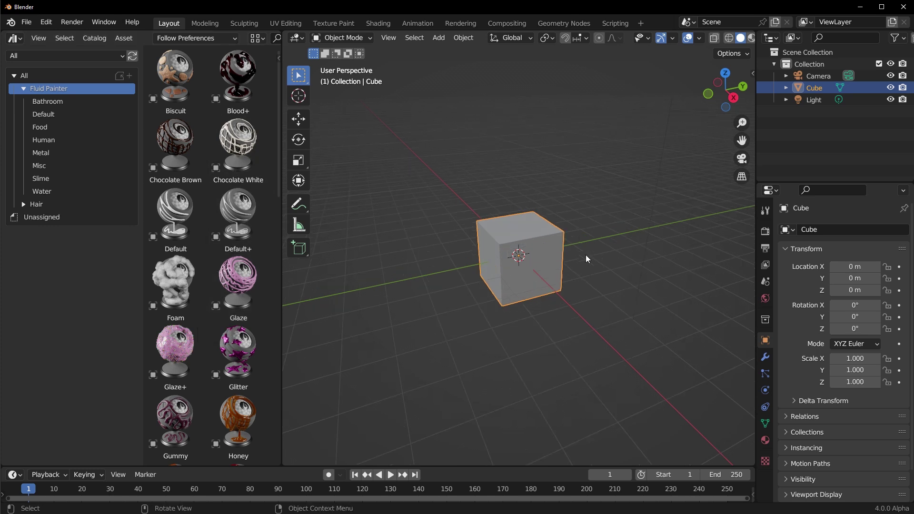
key("Delete")
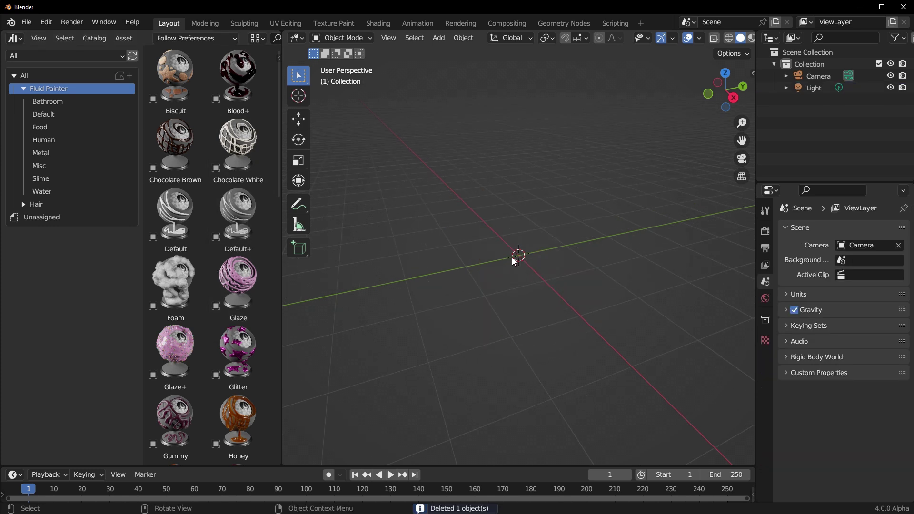
key("shift+a")
mouse_move(514, 259)
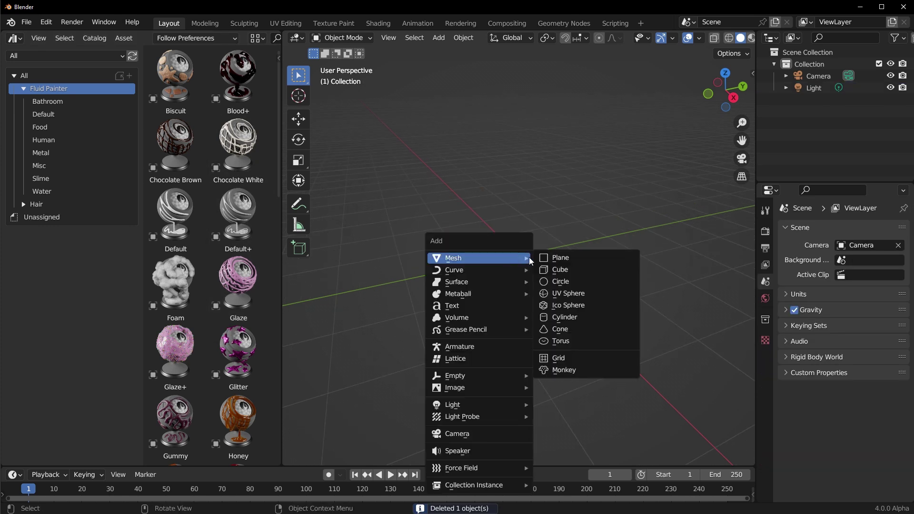
left_click(601, 372)
middle_click_drag(563, 310, 657, 295)
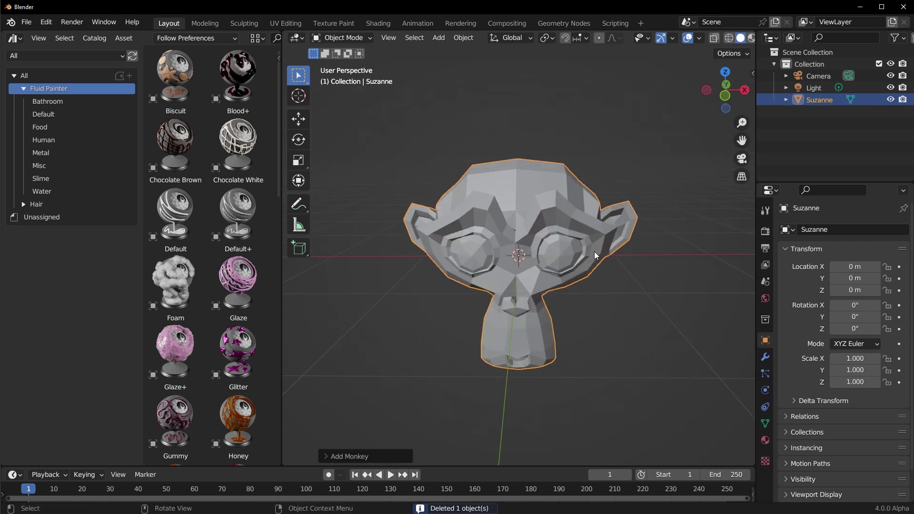
Add a Subdivision Surface modifier with viewport level 4 to the monkey and apply it.
scroll(638, 278, "up", 2)
scroll(587, 254, "up", 2)
key("ctrl+2")
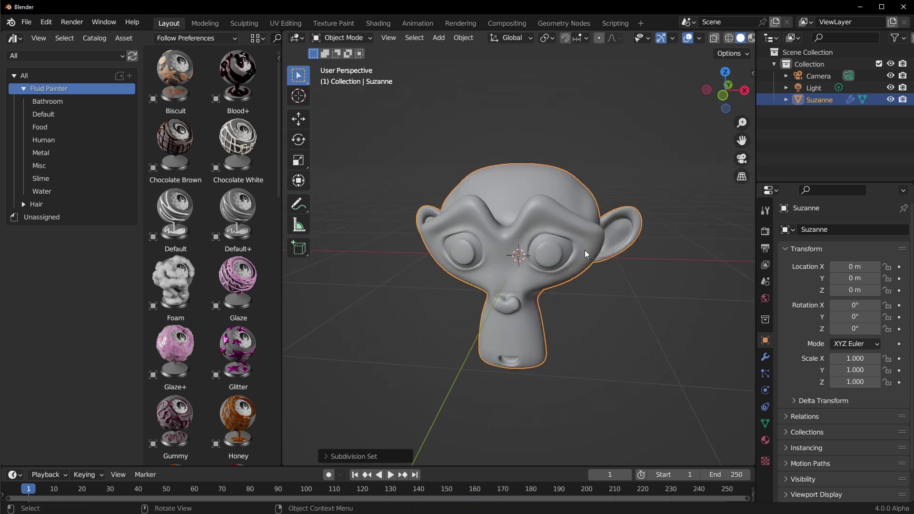
left_click(765, 358)
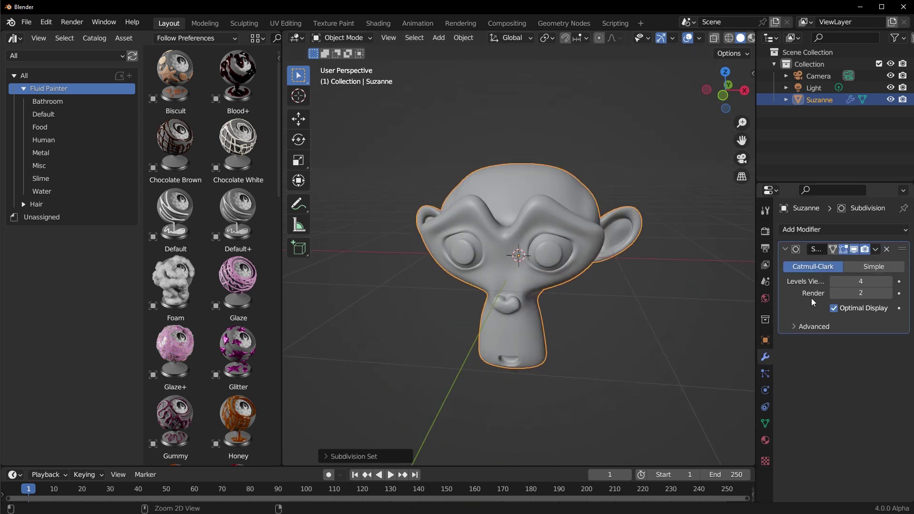
key("ctrl+a")
middle_click_drag(633, 309, 580, 315)
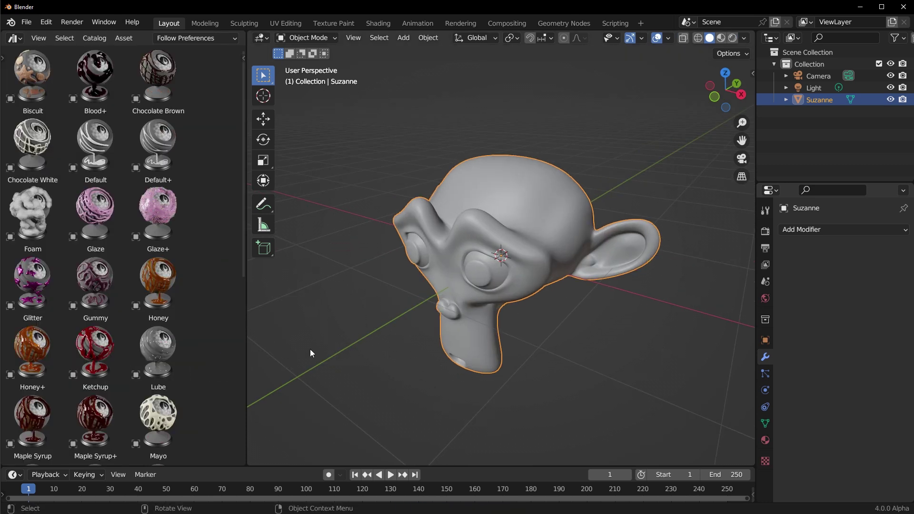
Select the monkey mesh and show the Fluid Painter add-on's settings beside the viewport.
left_click(339, 341)
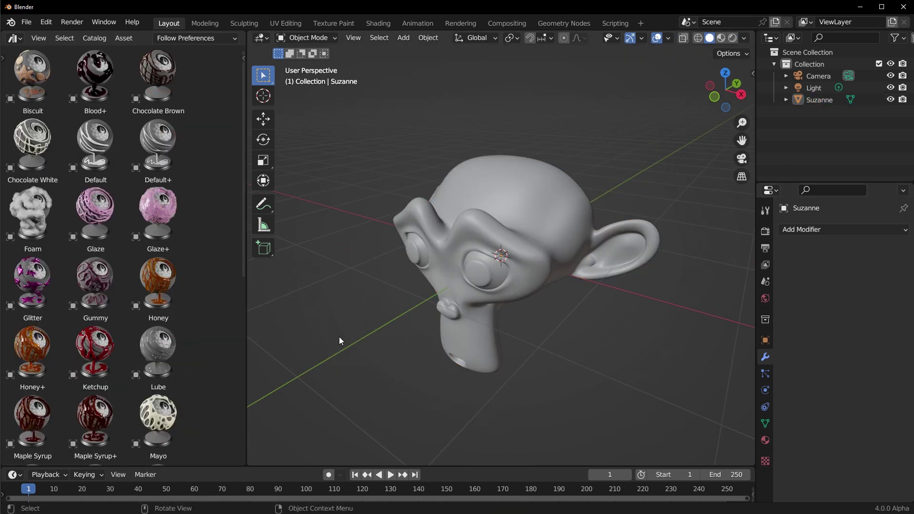
left_click(504, 208)
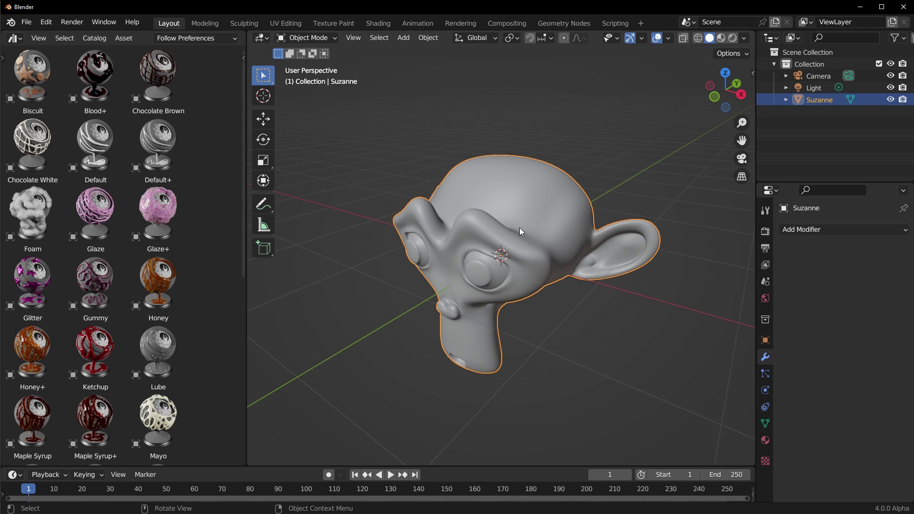
key("n")
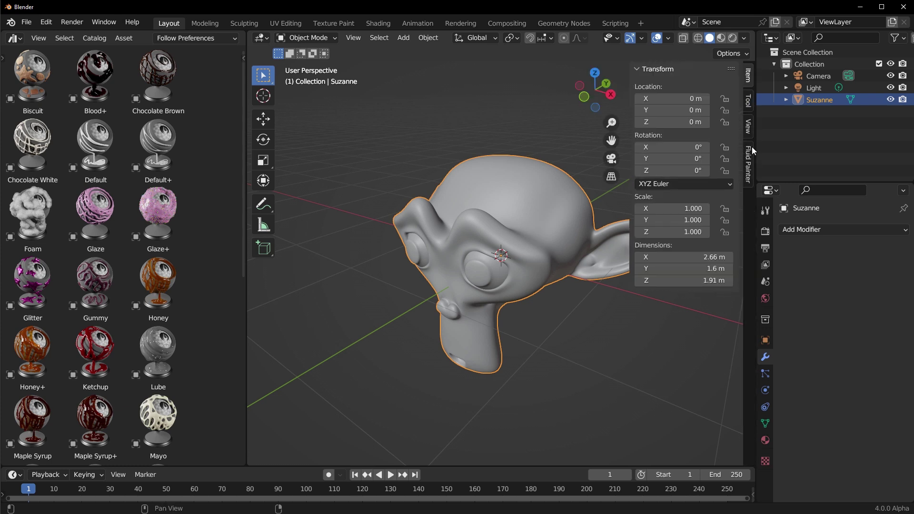
left_click(748, 165)
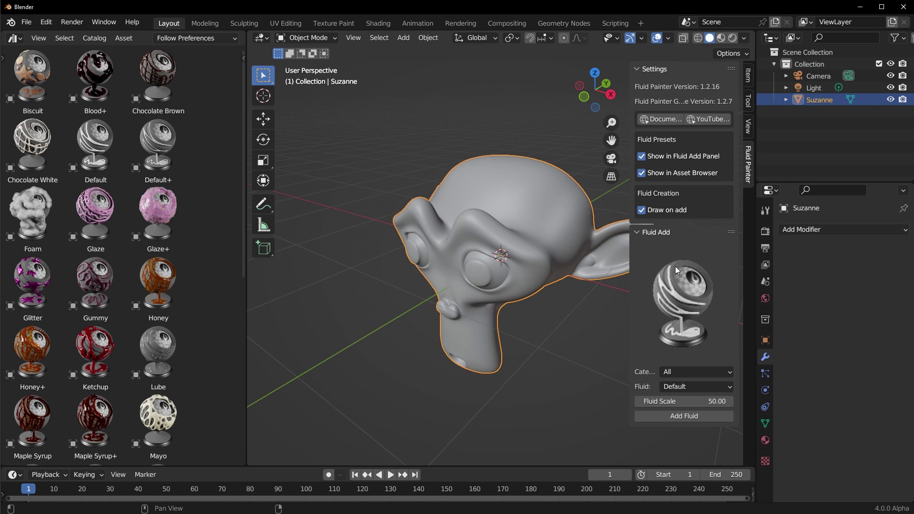
left_click(642, 157)
left_click(641, 157)
left_click(686, 386)
left_click(773, 183)
left_click(692, 387)
left_click(692, 268)
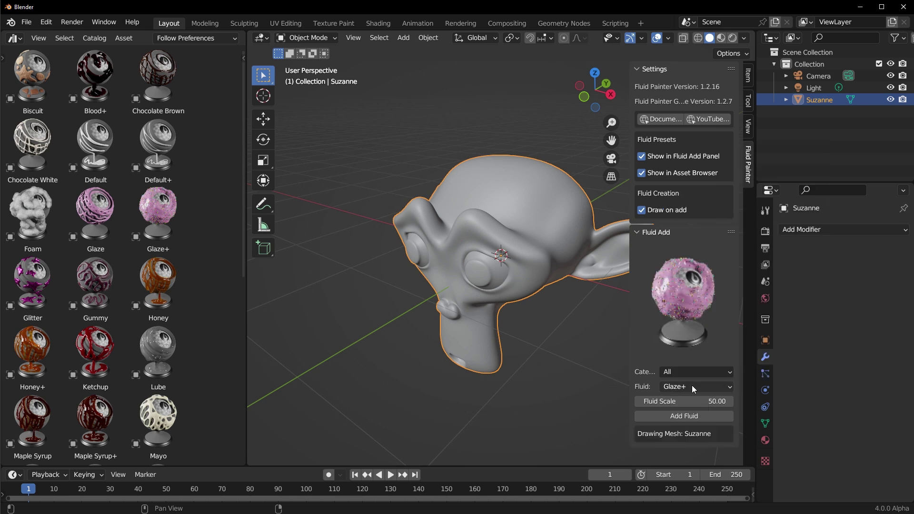
Choose the Honey+ fluid preset and add it with the monkey as the drawing mesh.
left_click(692, 385)
left_click(695, 221)
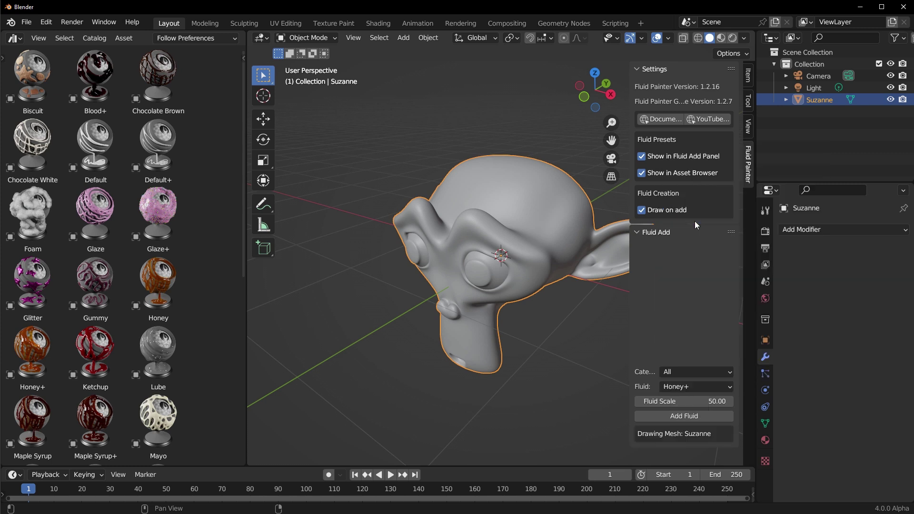
middle_click_drag(573, 371, 509, 325)
left_click(683, 416)
Draw a honey stroke over the monkey's head, from the crown down the side of the face.
scroll(497, 220, "up", 2)
middle_click_drag(499, 222, 496, 244)
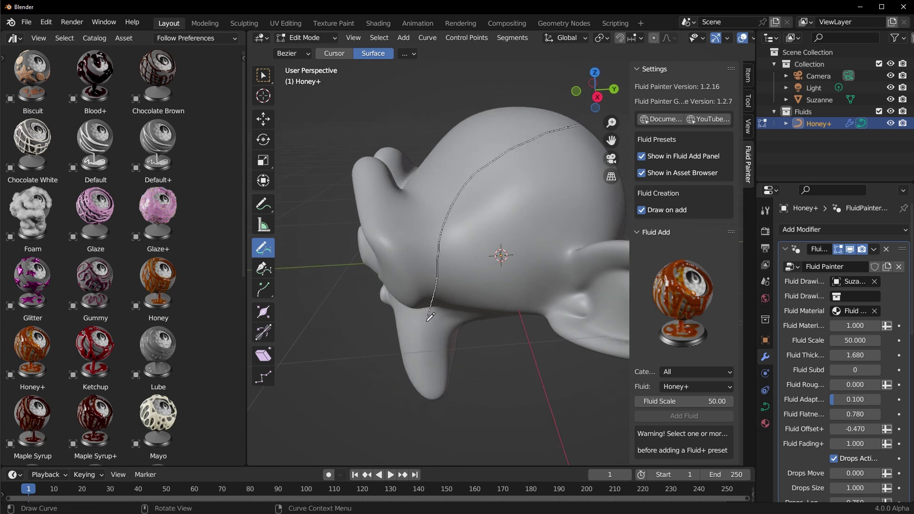
left_click_drag(430, 316, 431, 318)
middle_click_drag(498, 319, 540, 323)
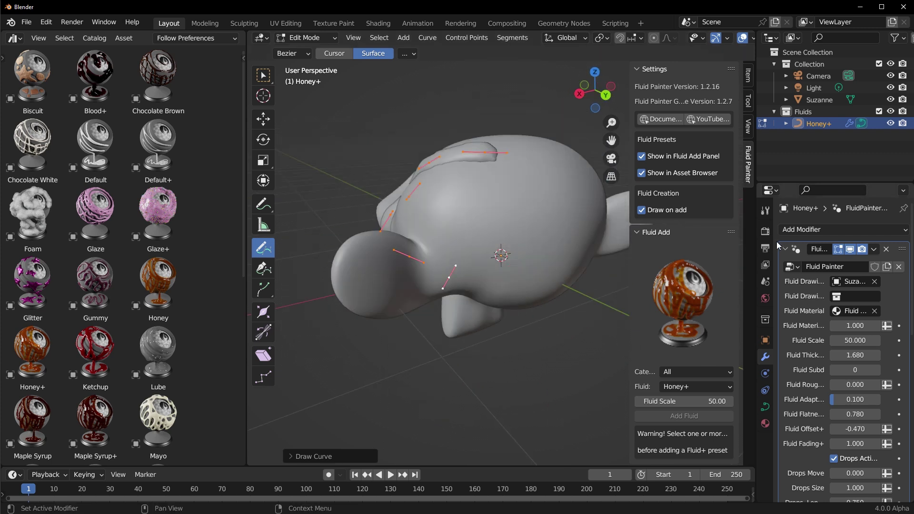
Set the render engine to Cycles and display the honey stroke in rendered viewport shading.
left_click(765, 231)
left_click(854, 230)
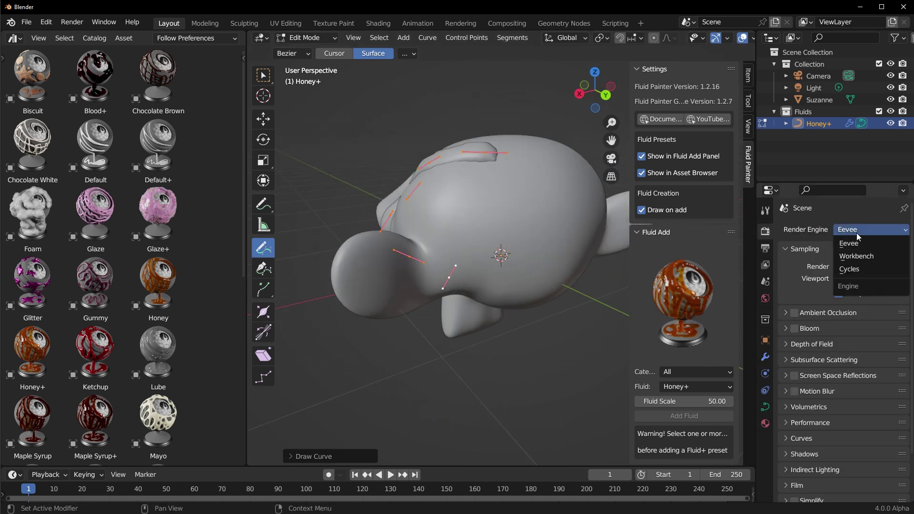
left_click(862, 269)
scroll(695, 40, "down", 4)
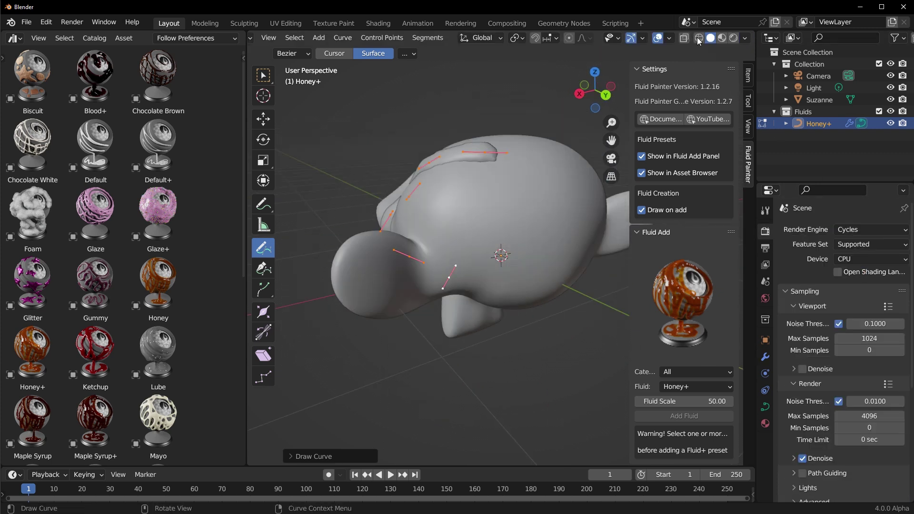
left_click(731, 40)
middle_click_drag(388, 262, 547, 257)
scroll(689, 352, "down", 1)
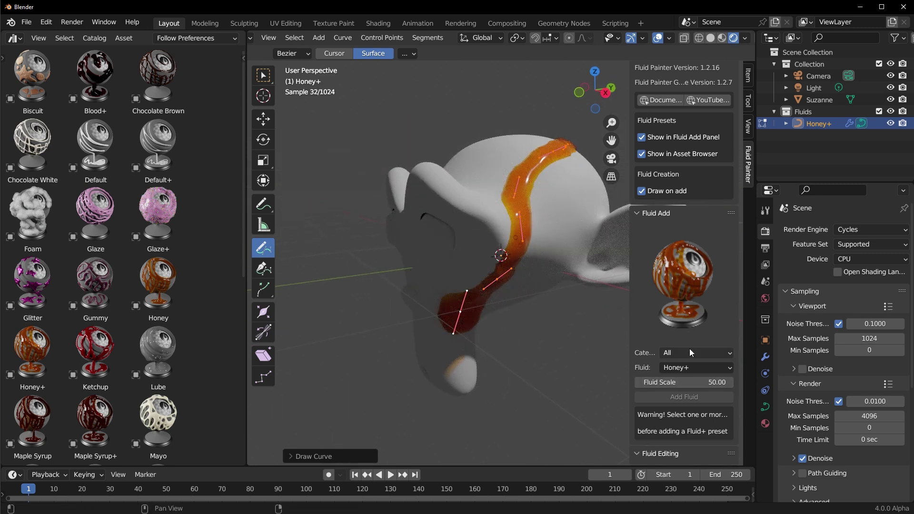
Set the honey fluid's thickness to 1.650 and its adaptivity to 0.575.
scroll(689, 349, "down", 15)
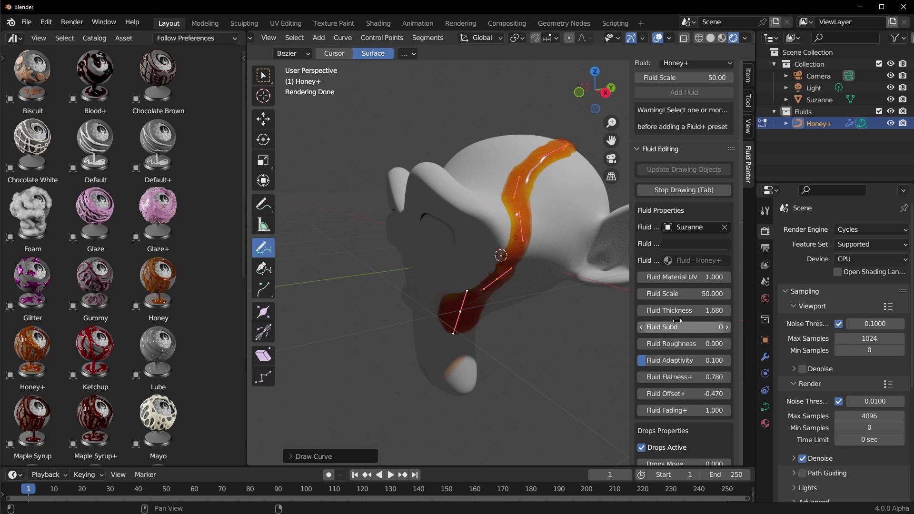
mouse_move(683, 310)
left_mouse_down()
mouse_move(706, 310)
mouse_move(681, 310)
left_mouse_up()
mouse_move(683, 360)
left_mouse_down()
mouse_move(729, 360)
mouse_move(688, 360)
mouse_move(703, 360)
left_mouse_up()
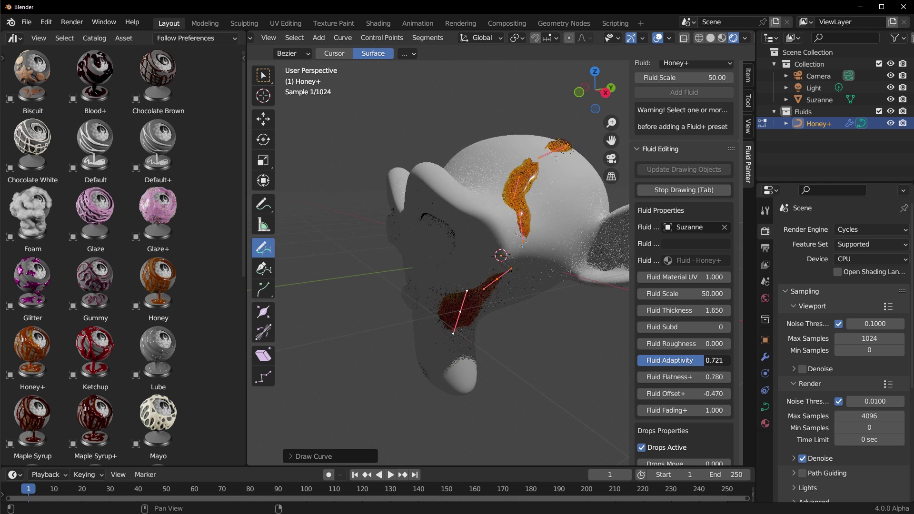
mouse_move(524, 238)
middle_mouse_down()
mouse_move(491, 314)
mouse_move(490, 259)
middle_mouse_up()
Set the honey's Drops Move to -0.490 and insert a keyframe for it at frame 1.
scroll(669, 369, "down", 6)
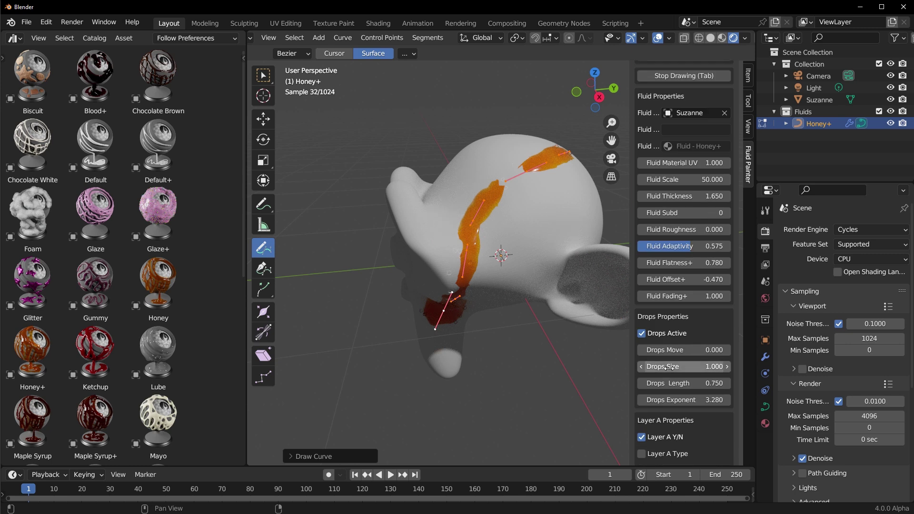
mouse_move(669, 350)
left_mouse_down()
mouse_move(715, 350)
mouse_move(655, 350)
mouse_move(673, 350)
left_mouse_up()
right_click(668, 349)
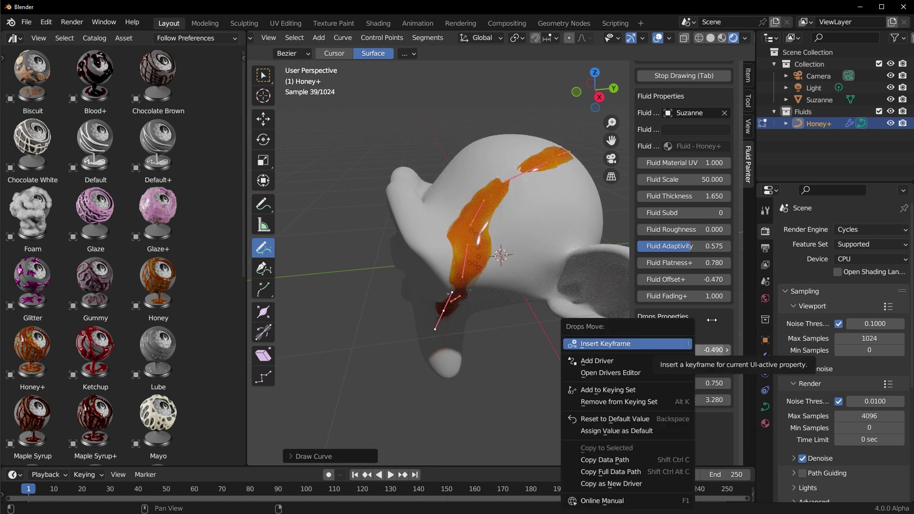
left_click(668, 344)
Set Drops Move to 1.670 with a keyframe at frame 50 and set the animation's end frame to 50.
left_click_drag(143, 488, 166, 489)
left_click(725, 474)
type("50")
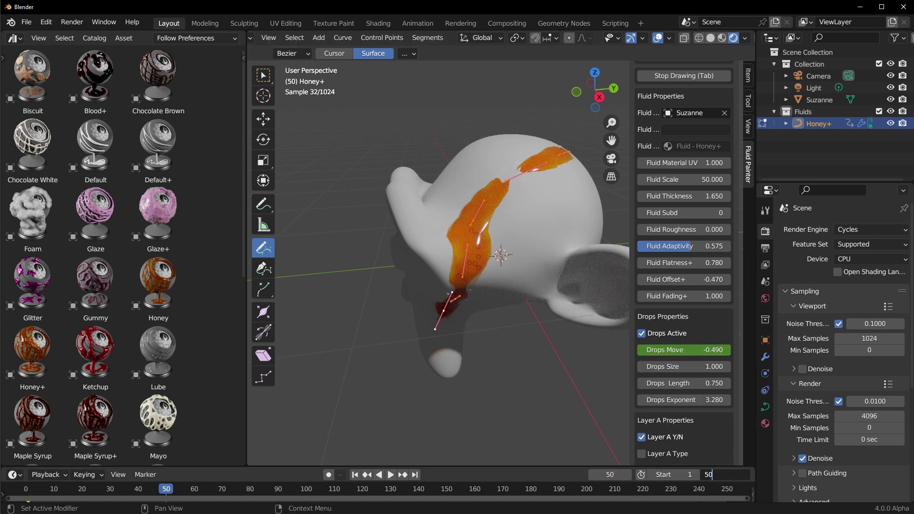
key("Return")
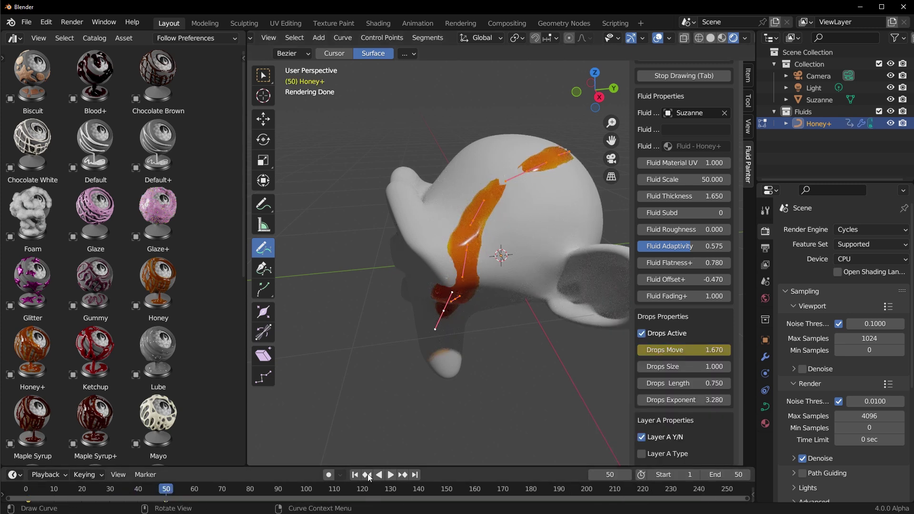
Play the drops animation on the honey stroke and stop it.
left_click(390, 475)
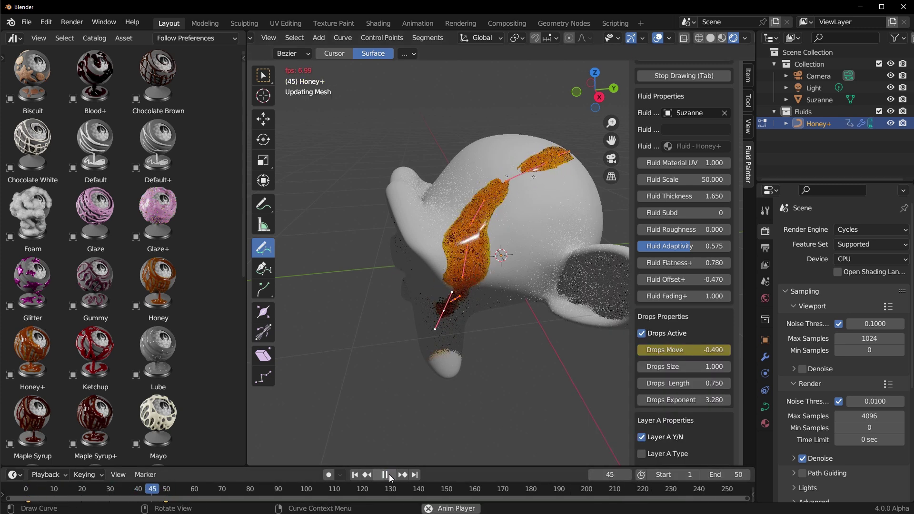
key("Escape")
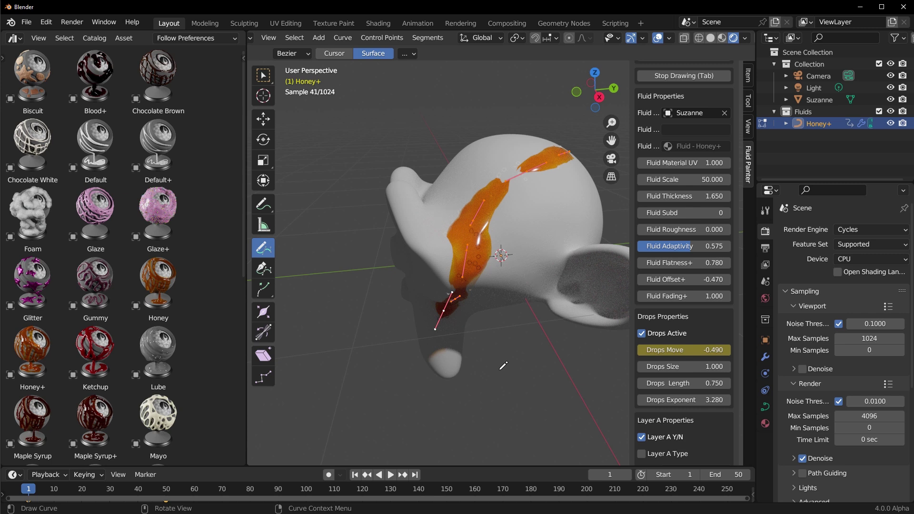
Draw a second honey stroke curving over the top and back of the monkey's head.
mouse_move(477, 272)
middle_mouse_down()
mouse_move(402, 285)
mouse_move(400, 316)
mouse_move(438, 267)
middle_mouse_up()
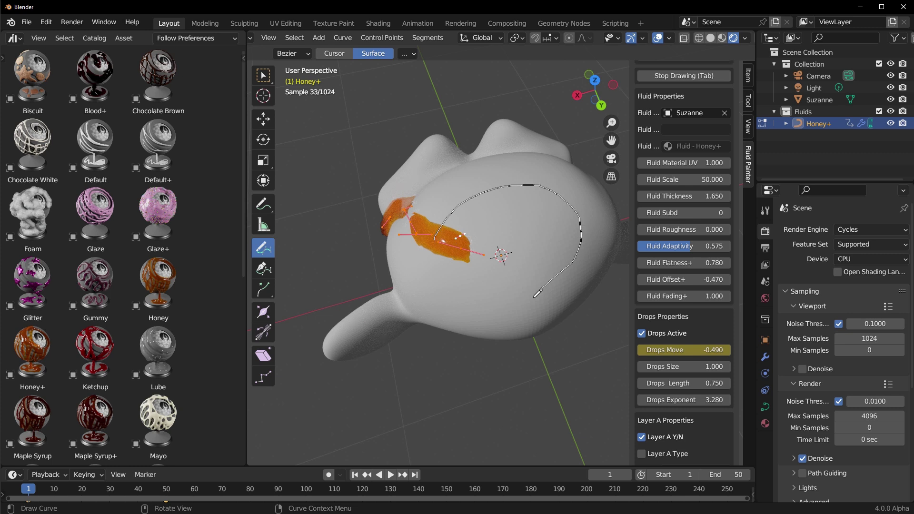
left_click_drag(534, 297, 532, 299)
mouse_move(532, 299)
middle_mouse_down()
mouse_move(509, 259)
mouse_move(528, 247)
middle_mouse_up()
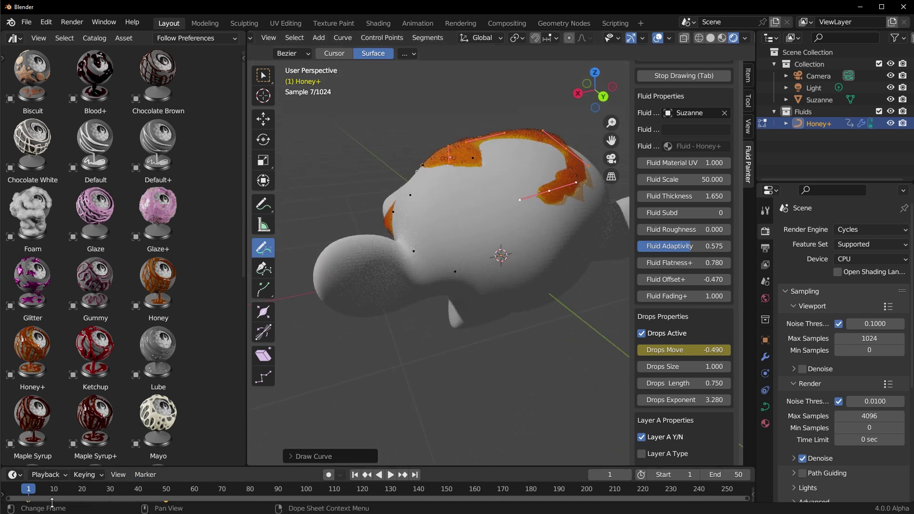
Play the animation up to frame 31 and examine the drops along both honey strokes.
key("space")
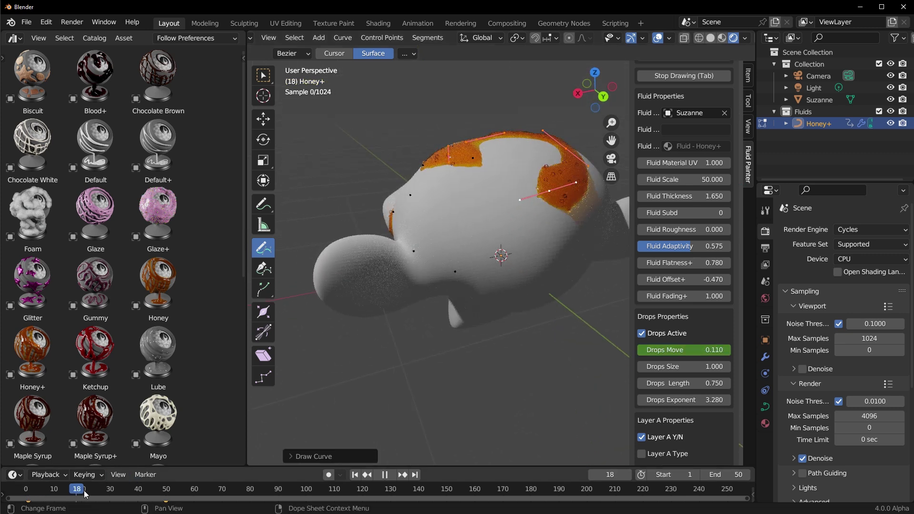
key("space")
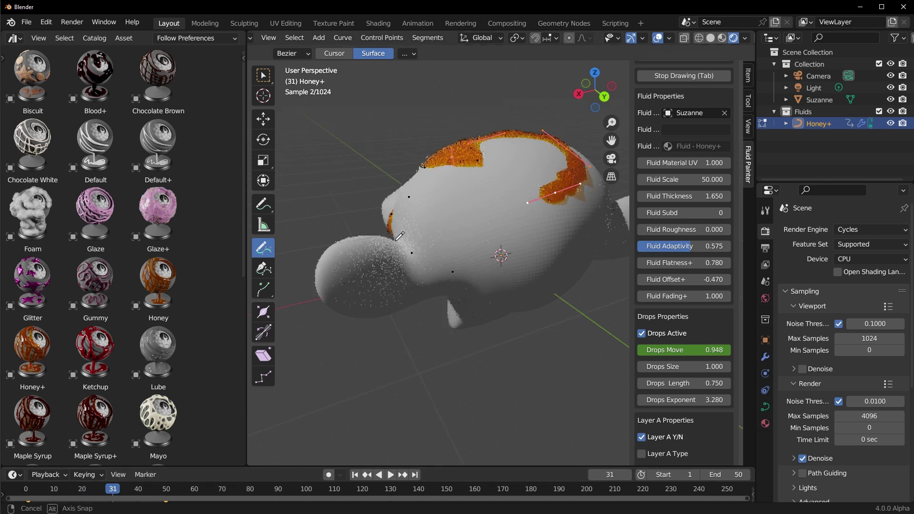
middle_click_drag(391, 223, 449, 252)
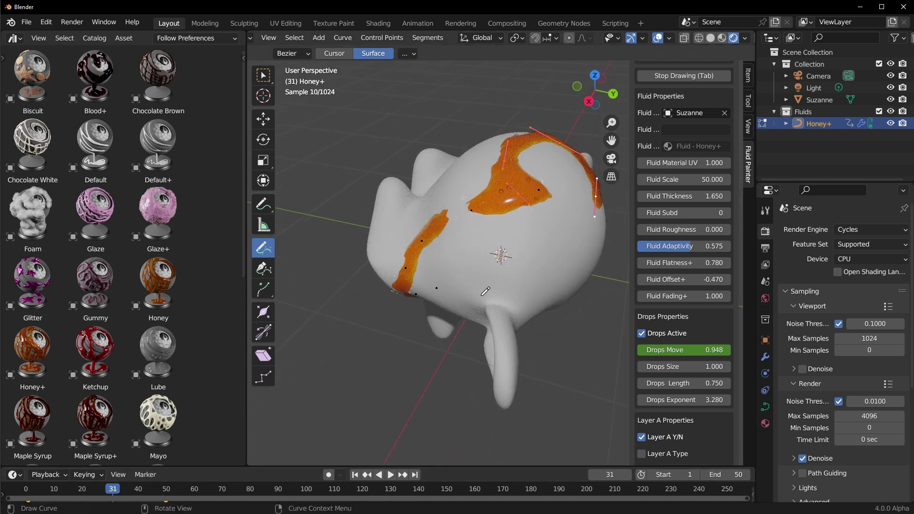
Set the honey's Drops Size to 1.590 and look through its Layer A and Layer B properties.
left_click_drag(670, 366, 683, 366)
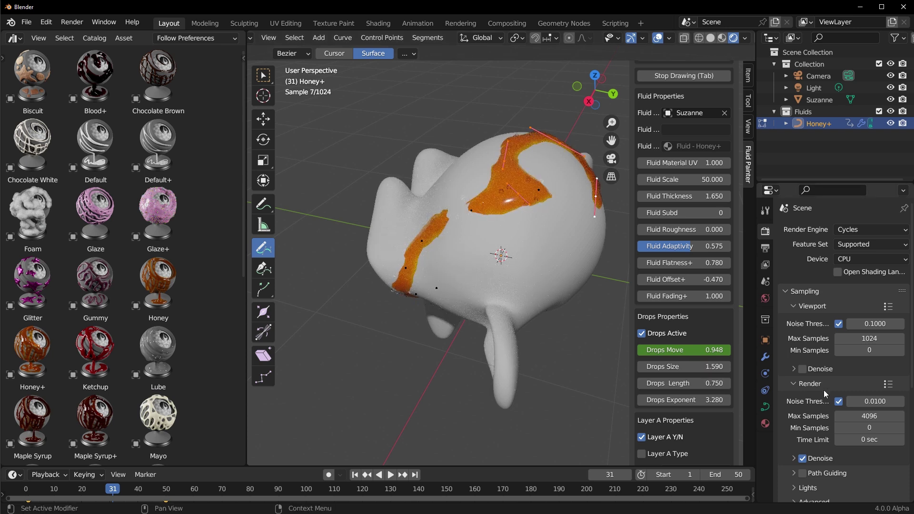
scroll(675, 384, "down", 1)
scroll(675, 384, "down", 5)
scroll(674, 327, "down", 8)
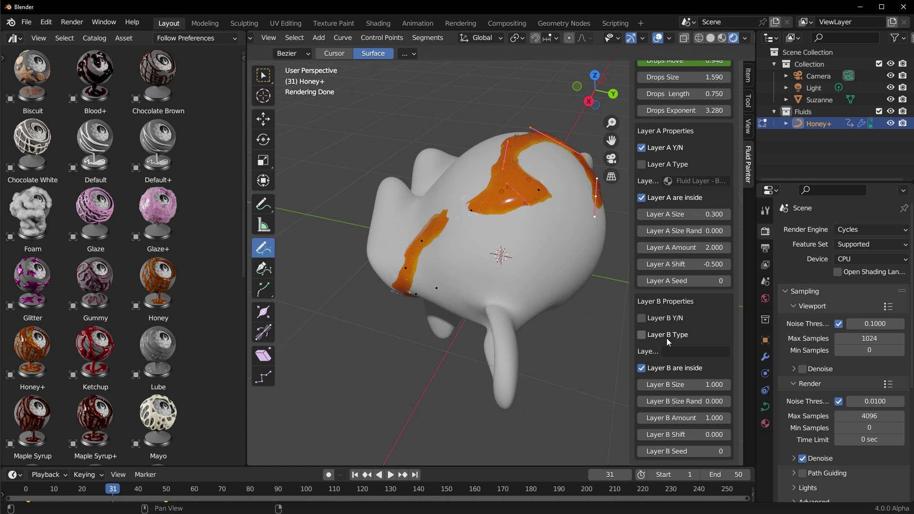
scroll(670, 344, "up", 10)
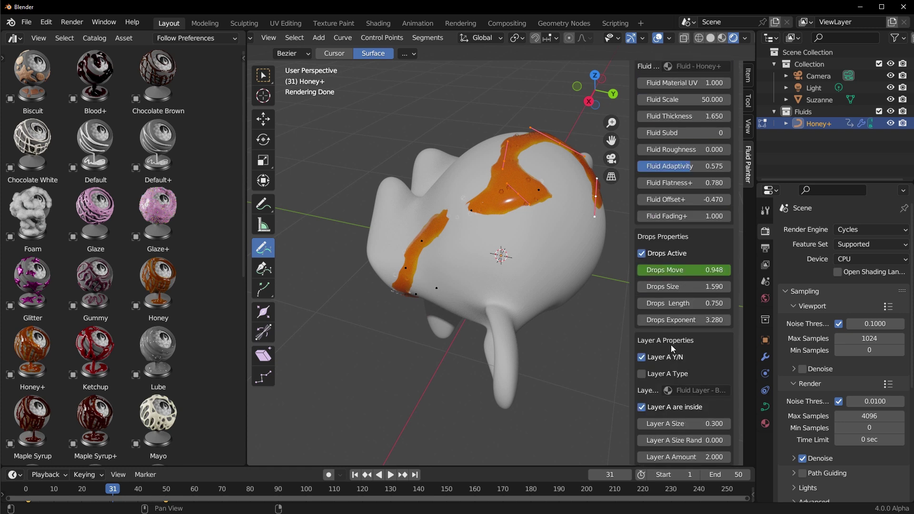
scroll(670, 345, "up", 5)
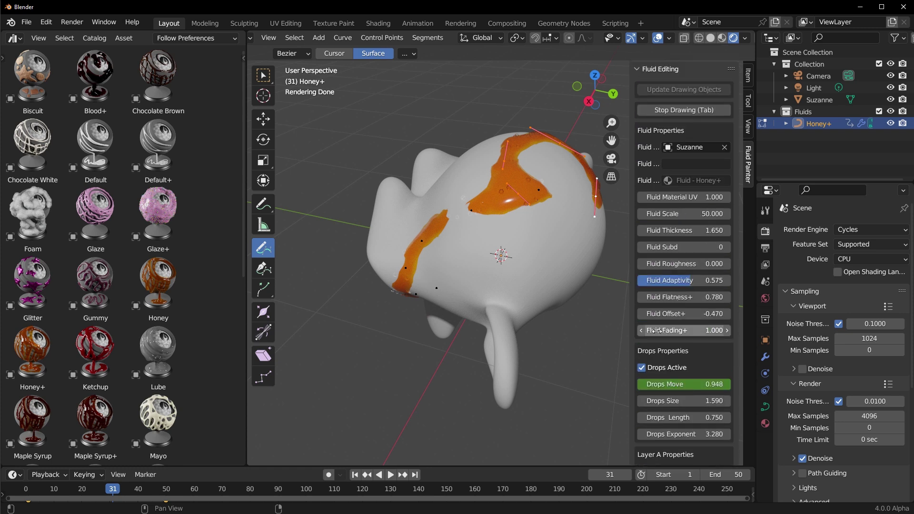
middle_click_drag(533, 295, 570, 304)
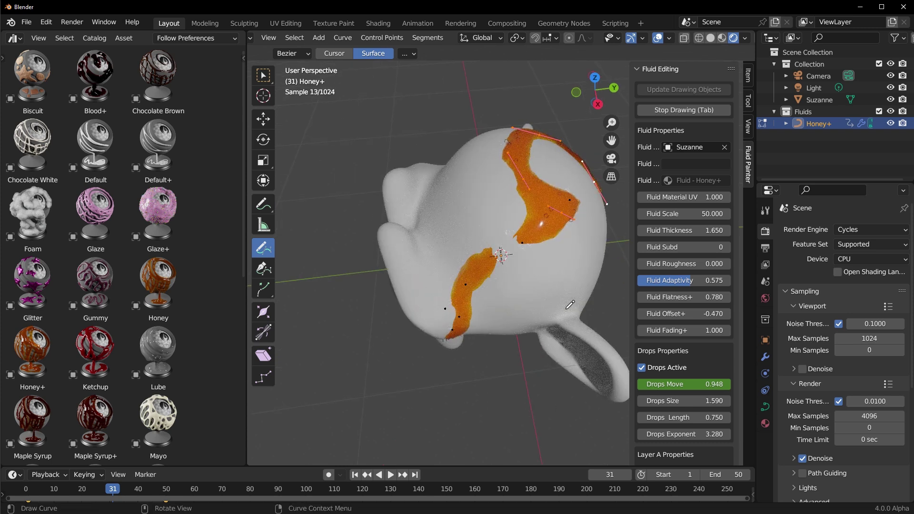
Stop drawing the honey fluid and deselect it in Object Mode.
scroll(690, 269, "up", 5)
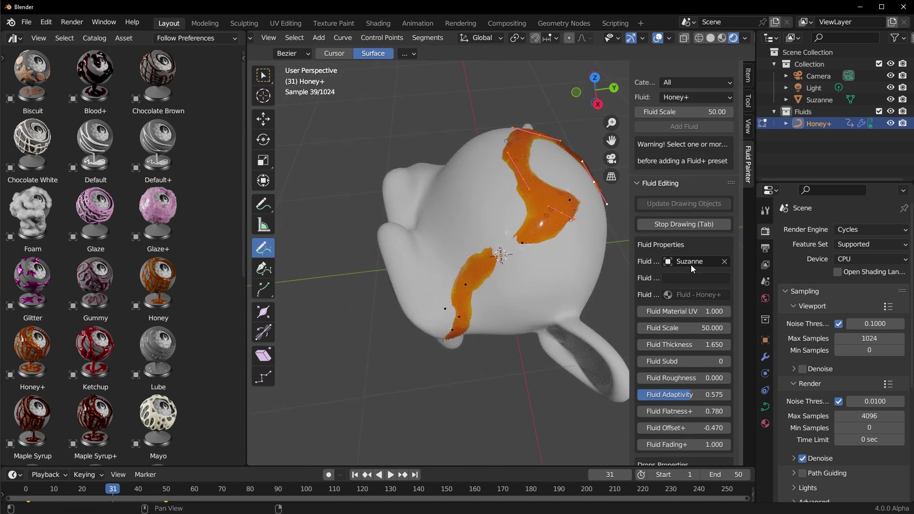
left_click(678, 227)
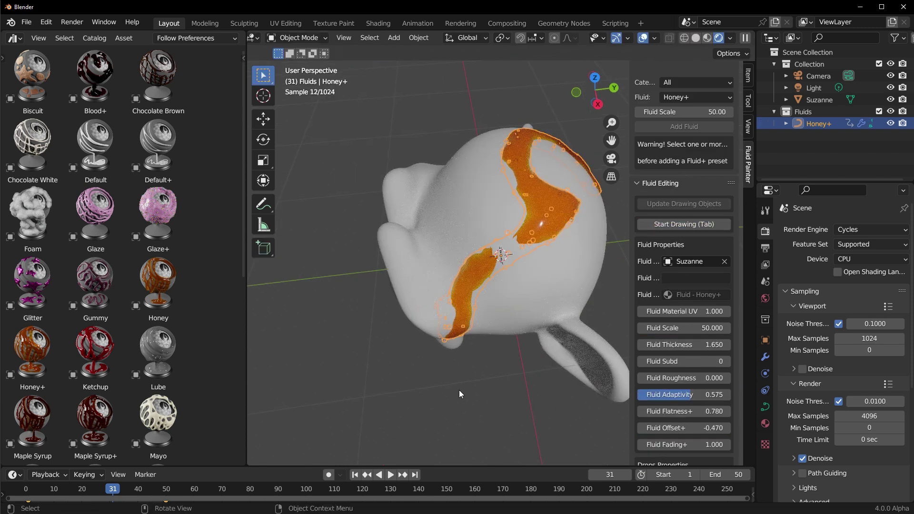
middle_click_drag(450, 318, 467, 295)
left_click(494, 387)
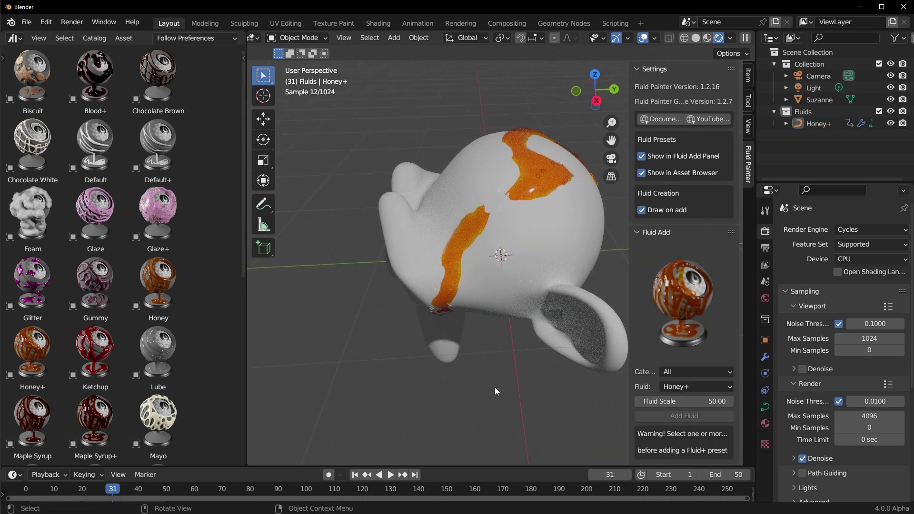
Add a large ground plane and a second light, and raise the monkey so it stands on the plane.
middle_click_drag(494, 387, 521, 337)
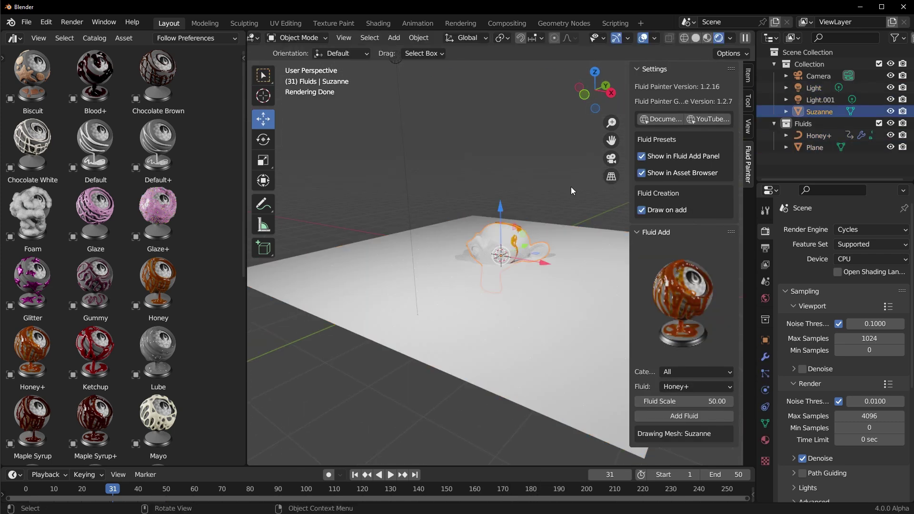
left_click(497, 204)
scroll(507, 250, "up", 3)
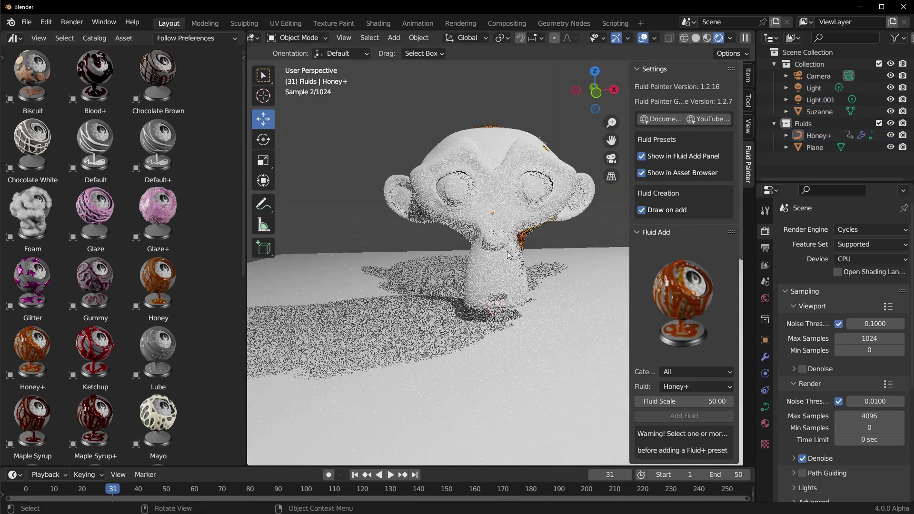
Add a fluid with the Ketchup preset and draw a stroke from the forehead down one side of the face to the chin.
left_click(678, 386)
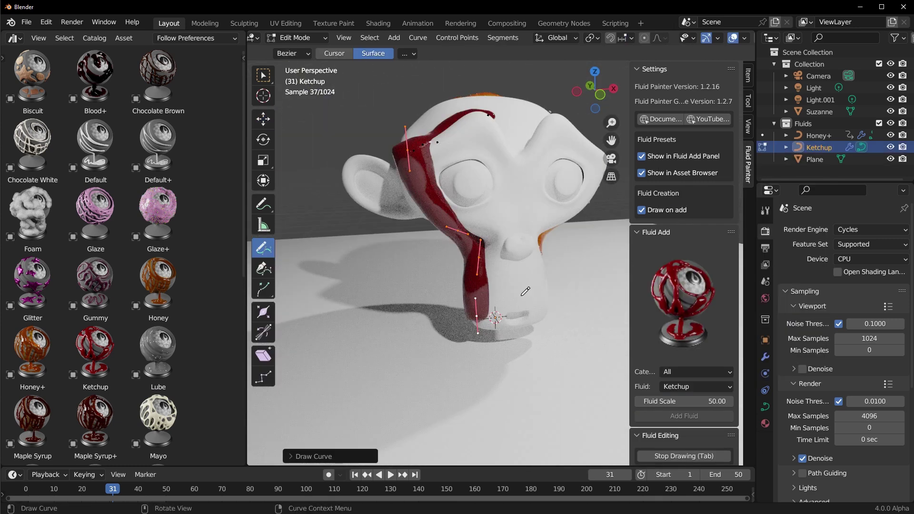
middle_click_drag(521, 296, 518, 293)
Move the lowest control point of the ketchup stroke straight down to the ground plane.
left_click(263, 126)
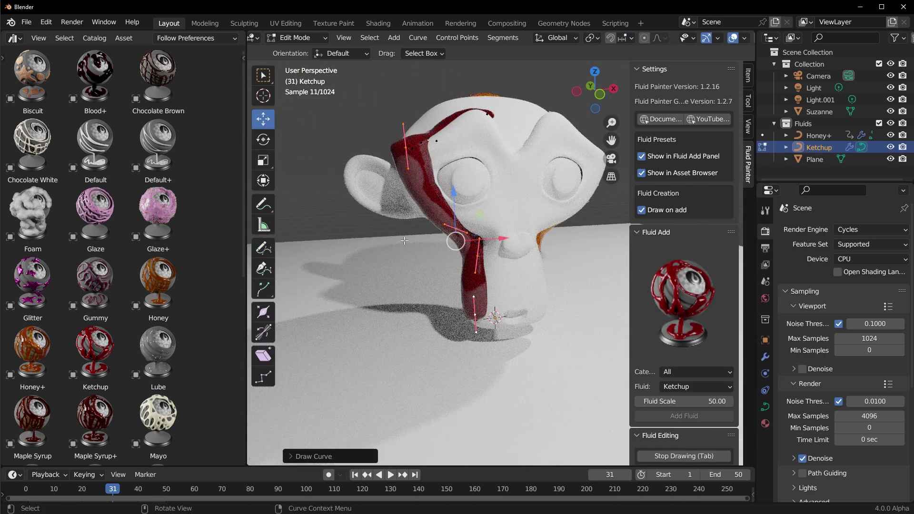
left_click_drag(463, 302, 495, 338)
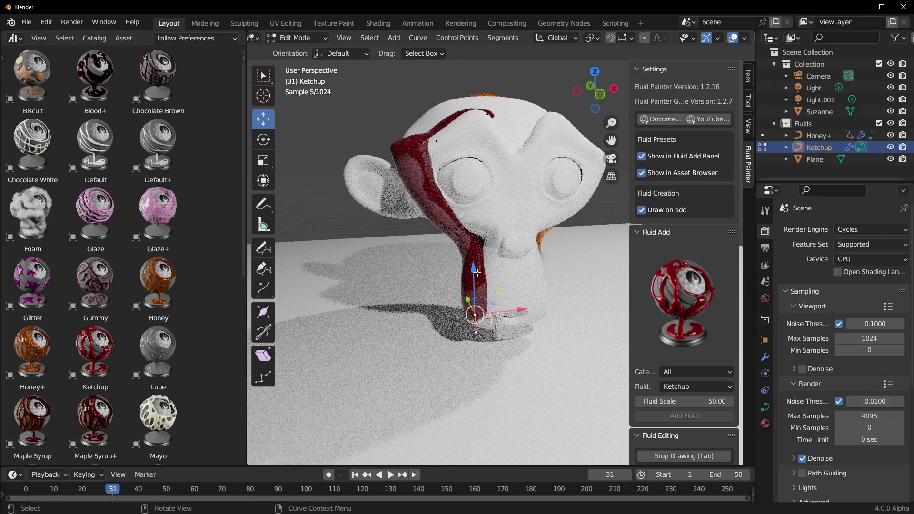
left_click_drag(471, 277, 471, 310)
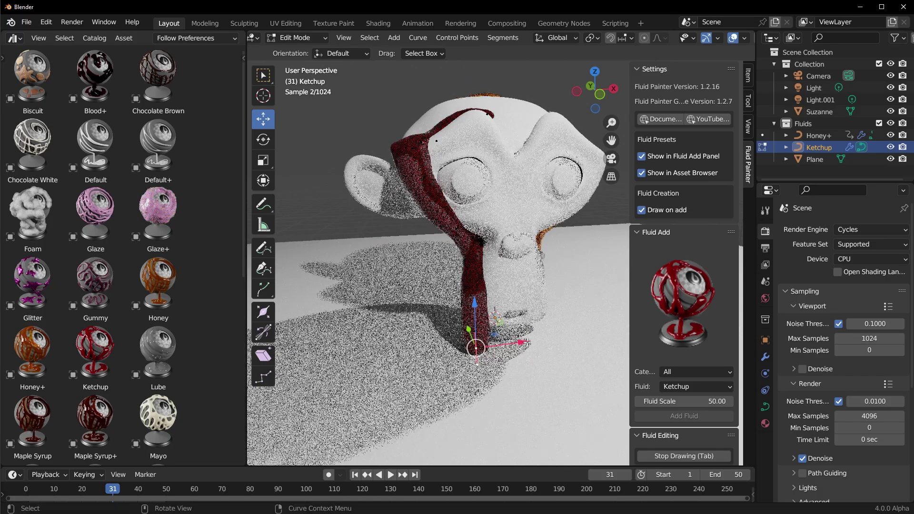
Shift the ketchup stroke's end point along the X axis so the ketchup extends across the ground beside the chin.
left_click_drag(521, 342, 486, 346)
left_click_drag(415, 316, 395, 359)
left_click(440, 353)
left_click(398, 366)
left_click_drag(427, 361, 480, 353)
left_click(480, 353)
middle_click_drag(480, 354, 450, 352)
key("g")
key("x")
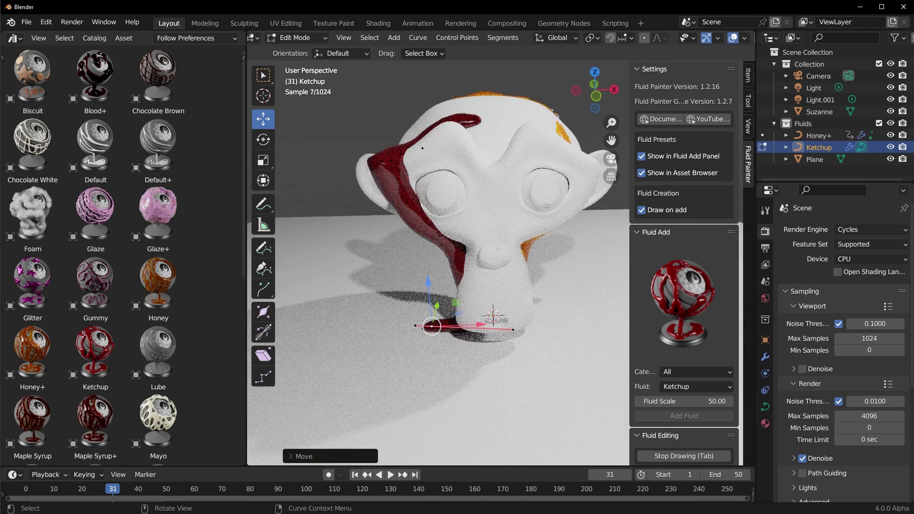
Draw a second ketchup stroke from the forehead past the nose to the mouth and return to Object Mode.
left_click(261, 252)
left_click_drag(462, 138, 499, 299)
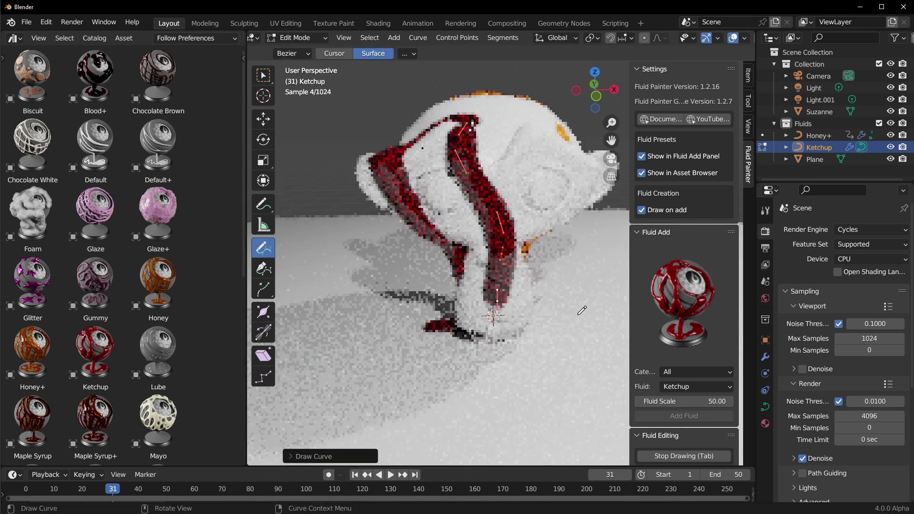
mouse_move(495, 290)
middle_mouse_down()
mouse_move(478, 309)
mouse_move(500, 300)
middle_mouse_up()
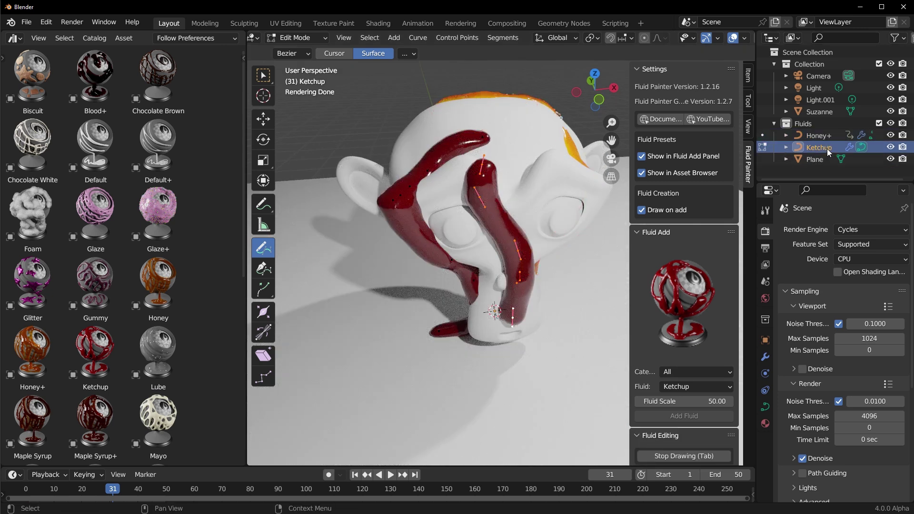
left_click(297, 42)
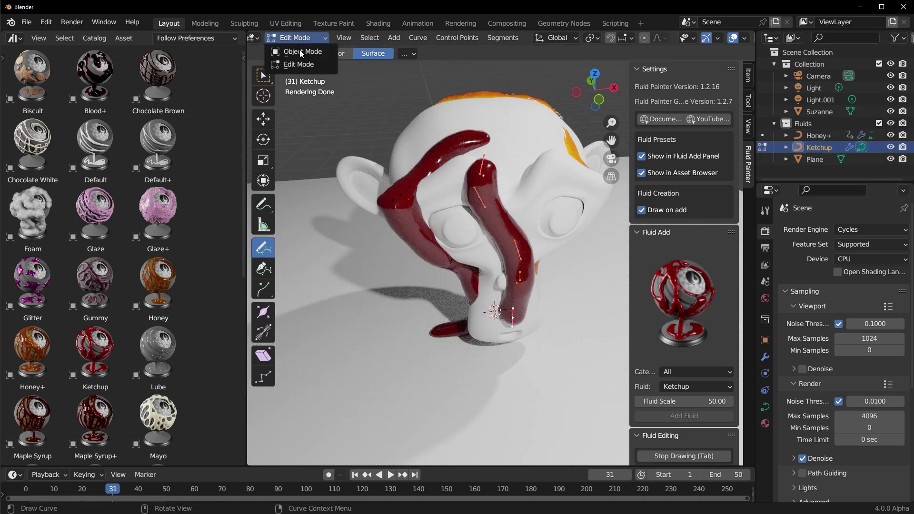
left_click(299, 50)
Add a fluid with the Glitter preset and draw looping strokes over the ground plane around the monkey.
scroll(693, 431, "down", 3)
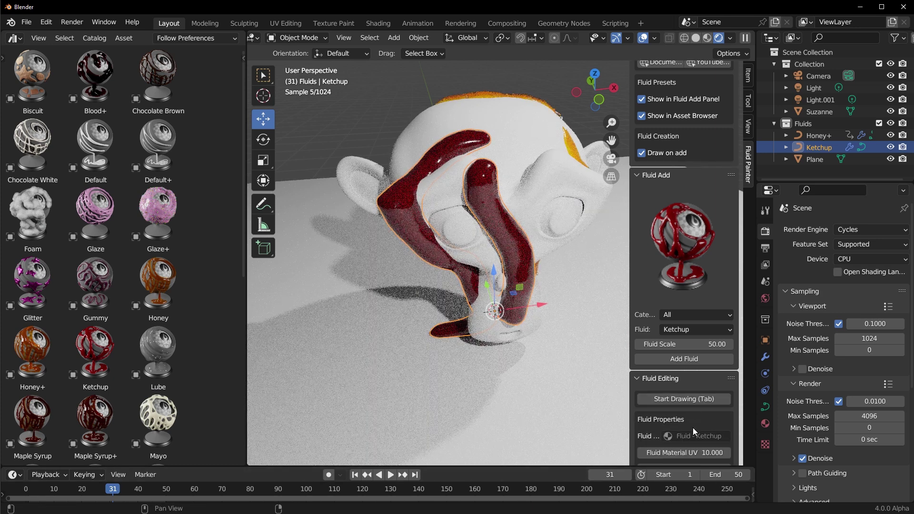
left_click(691, 332)
left_click(698, 386)
left_click(763, 308)
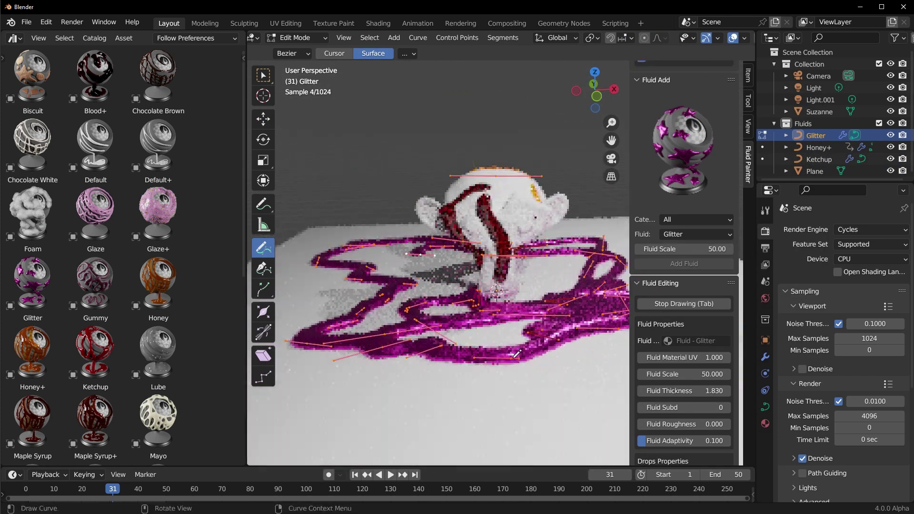
scroll(516, 355, "up", 3)
Delete the Glitter fluid from the scene.
right_click(517, 346)
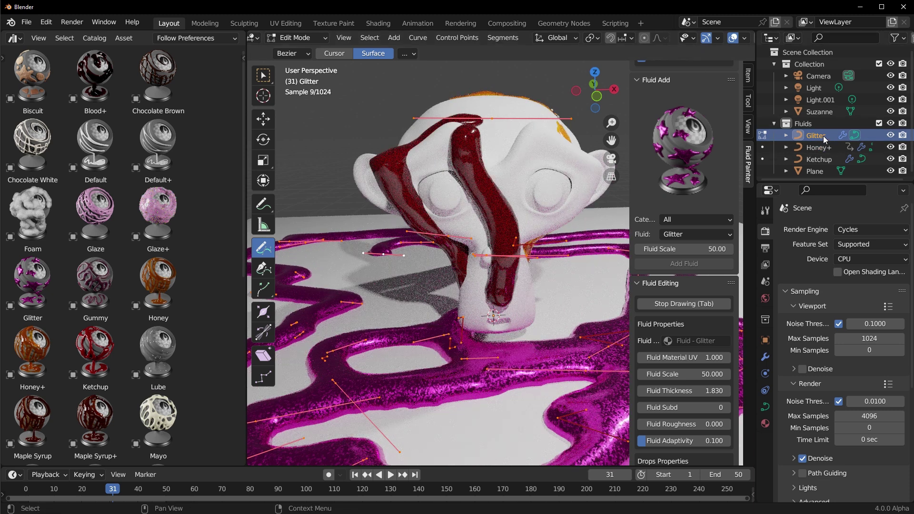
key("x")
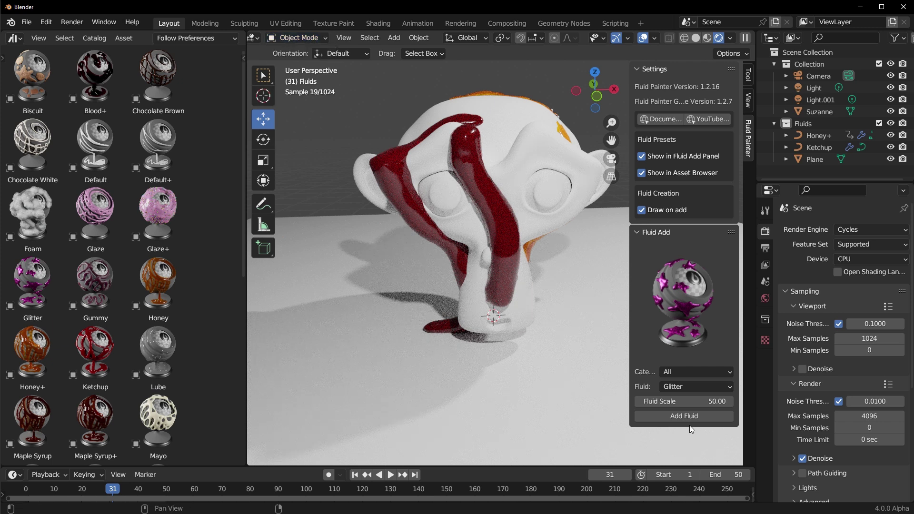
Select the Honey+ fluid and examine the Fluid Painter settings in its modifier properties.
left_click(807, 138)
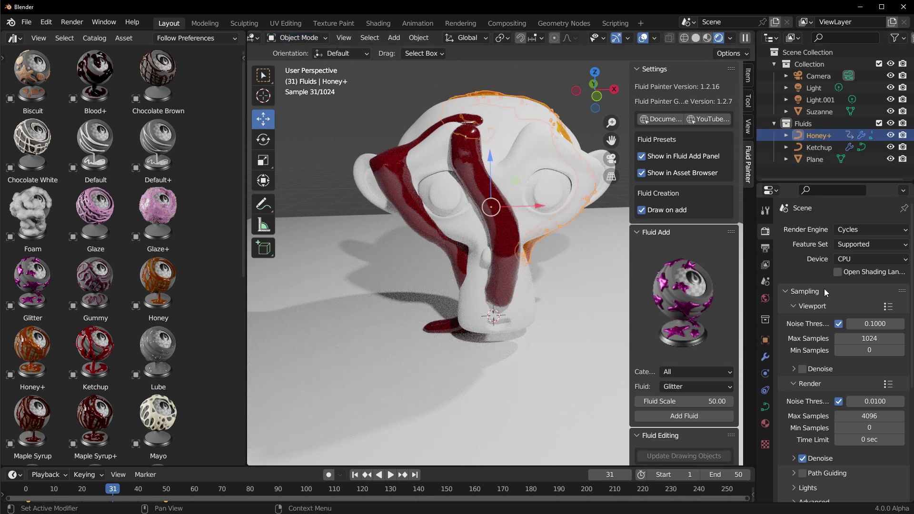
left_click(766, 362)
scroll(838, 358, "down", 10)
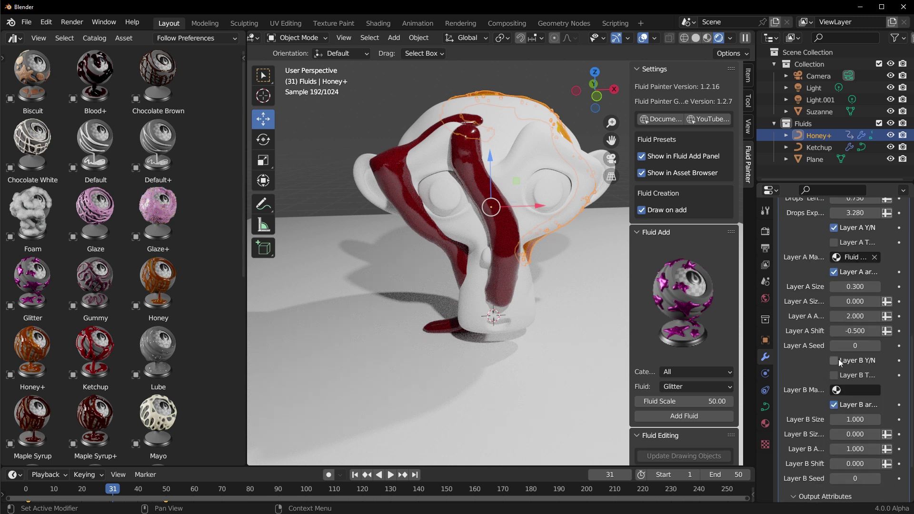
scroll(838, 359, "down", 4)
scroll(838, 359, "up", 15)
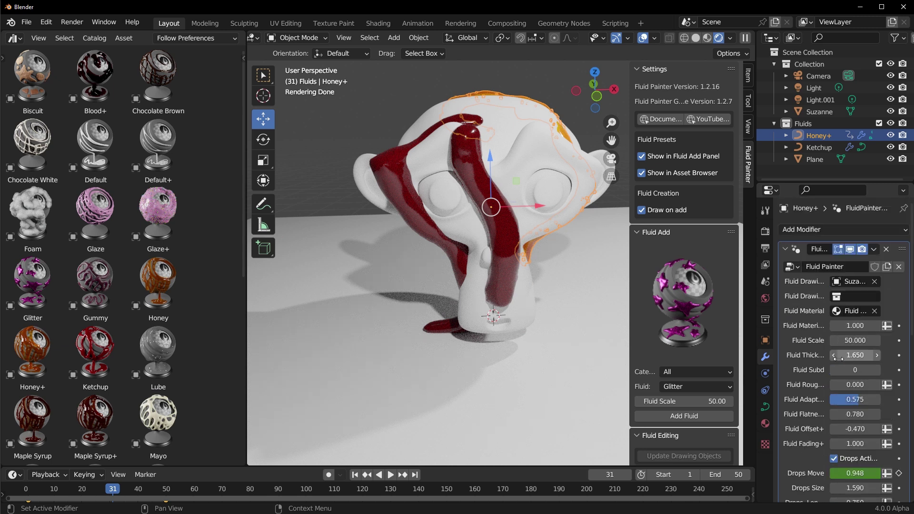